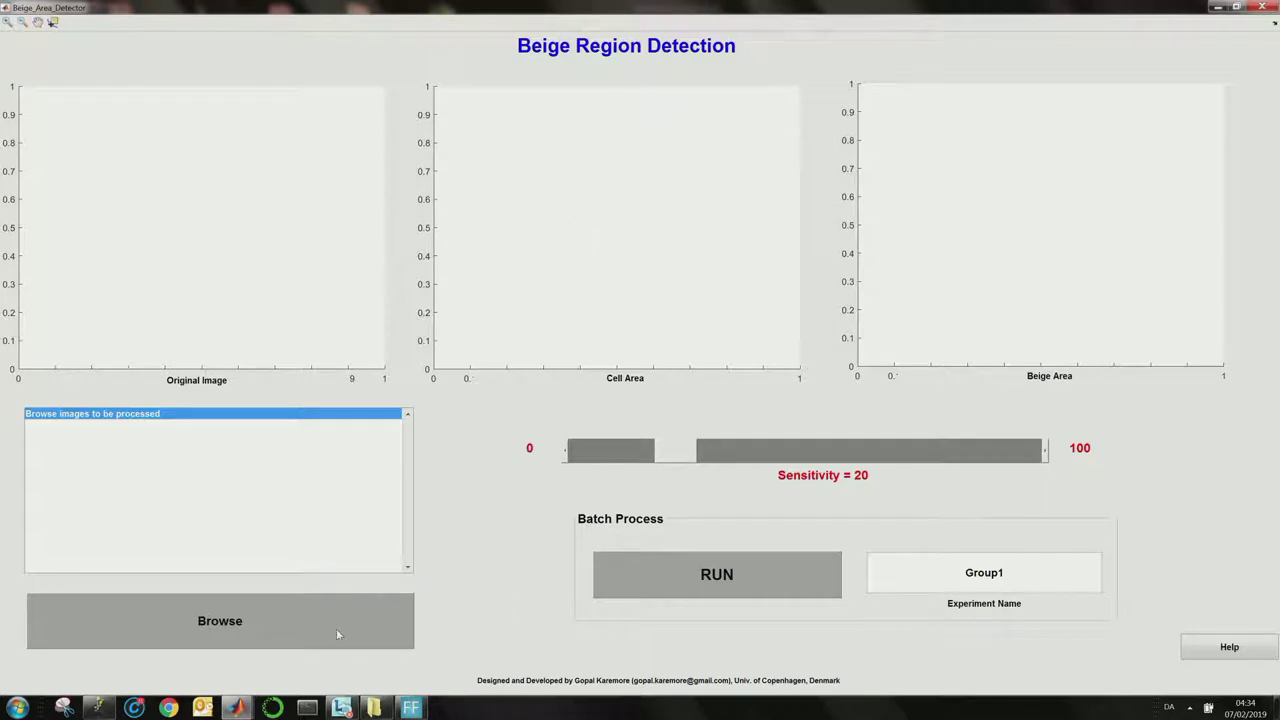
Load all five JPG images from the Group1 folder inside Images, keeping the *.jpg file type filter.
left_click(203, 625)
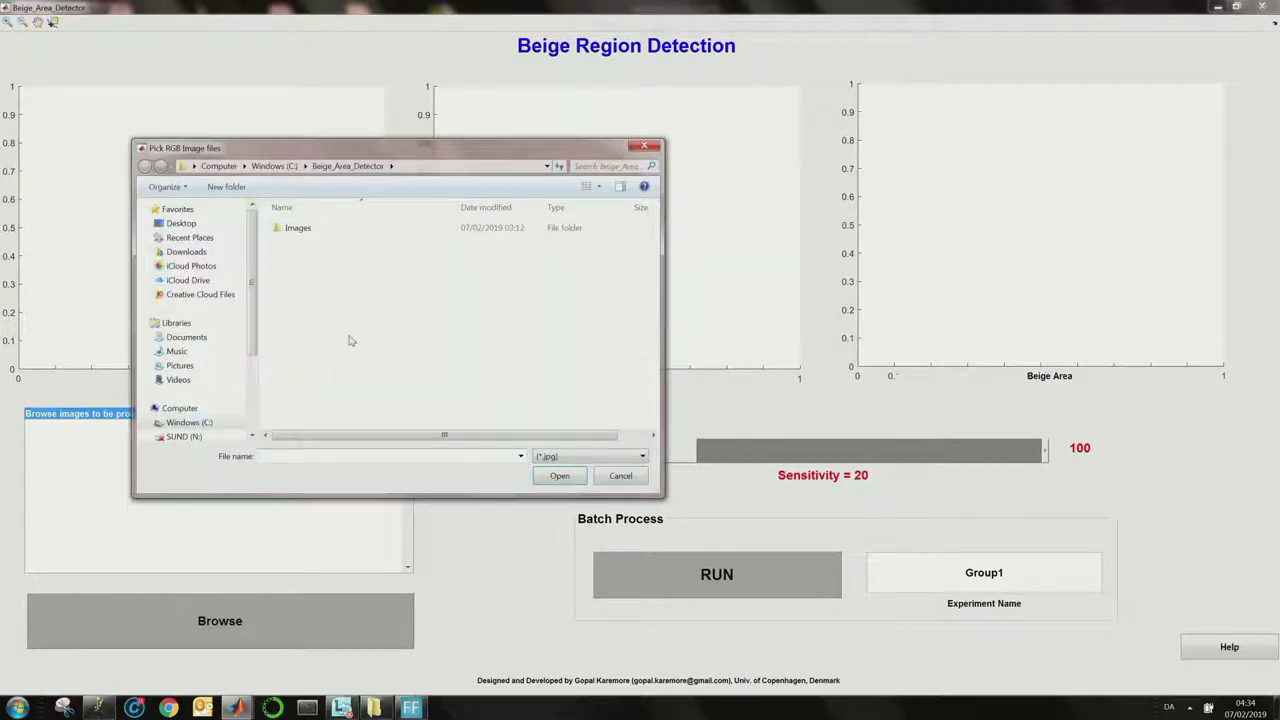
double_click(298, 228)
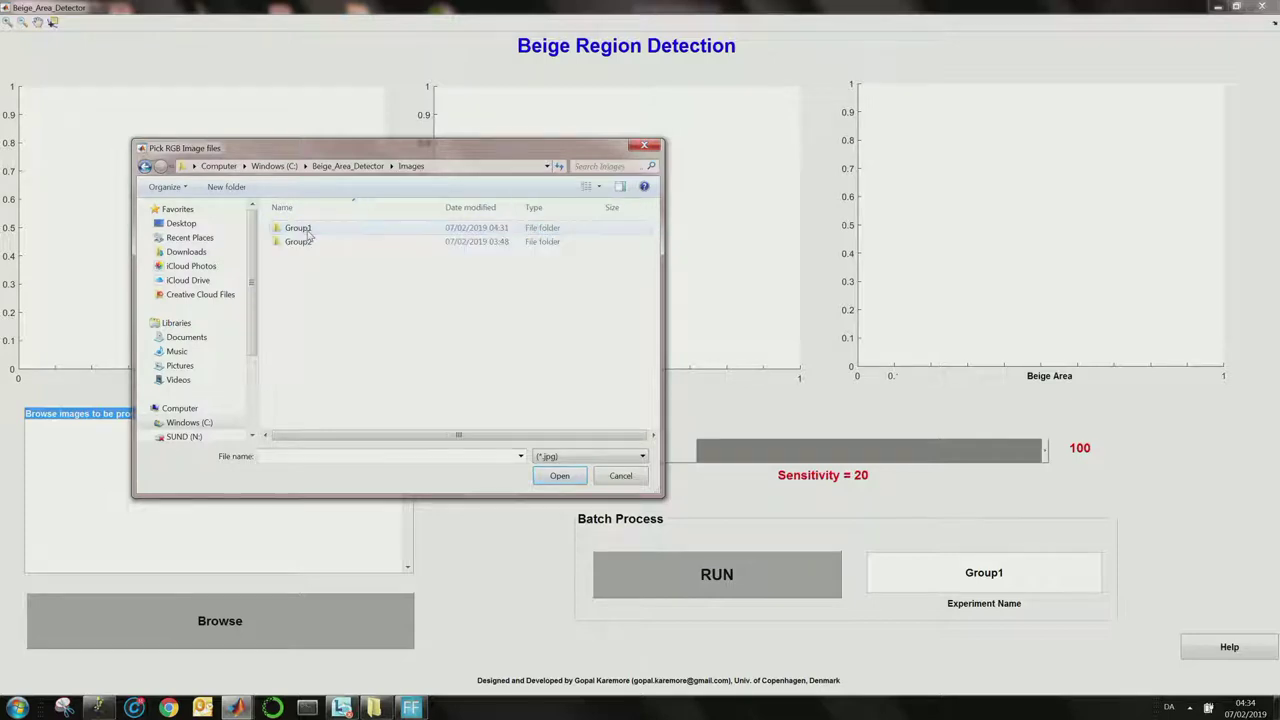
double_click(298, 228)
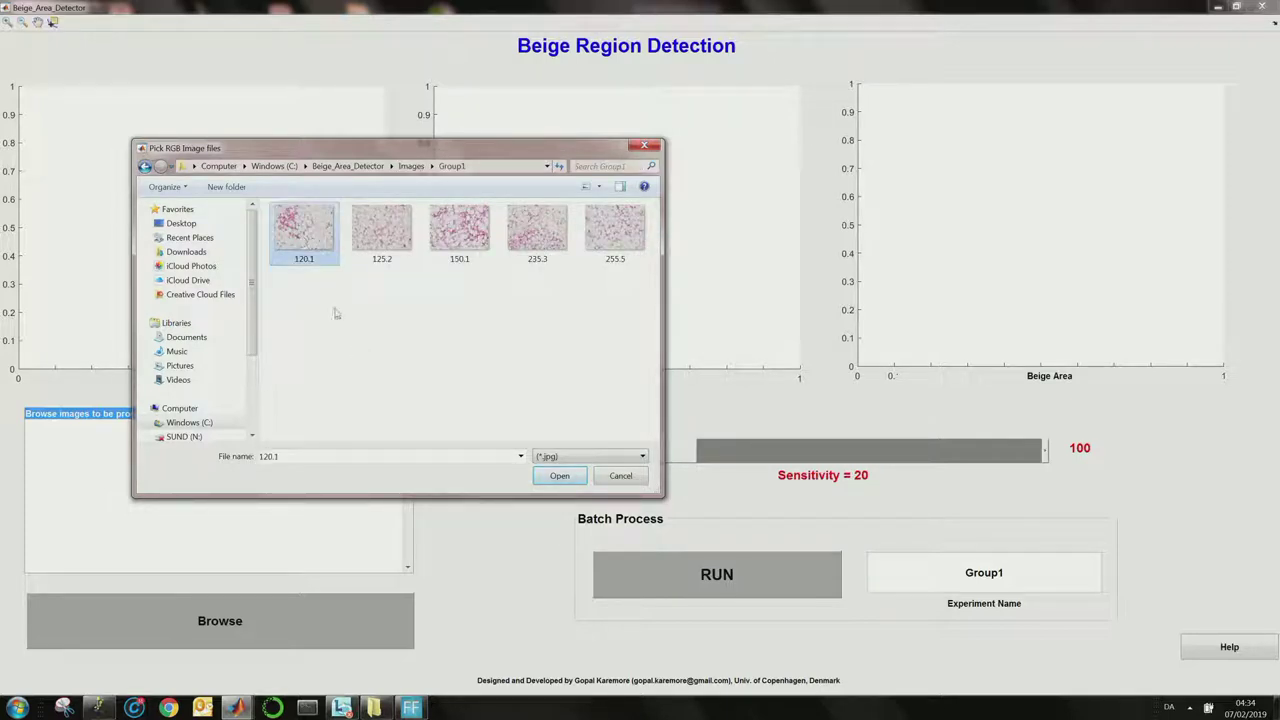
left_click_drag(314, 284, 623, 187)
left_click(620, 456)
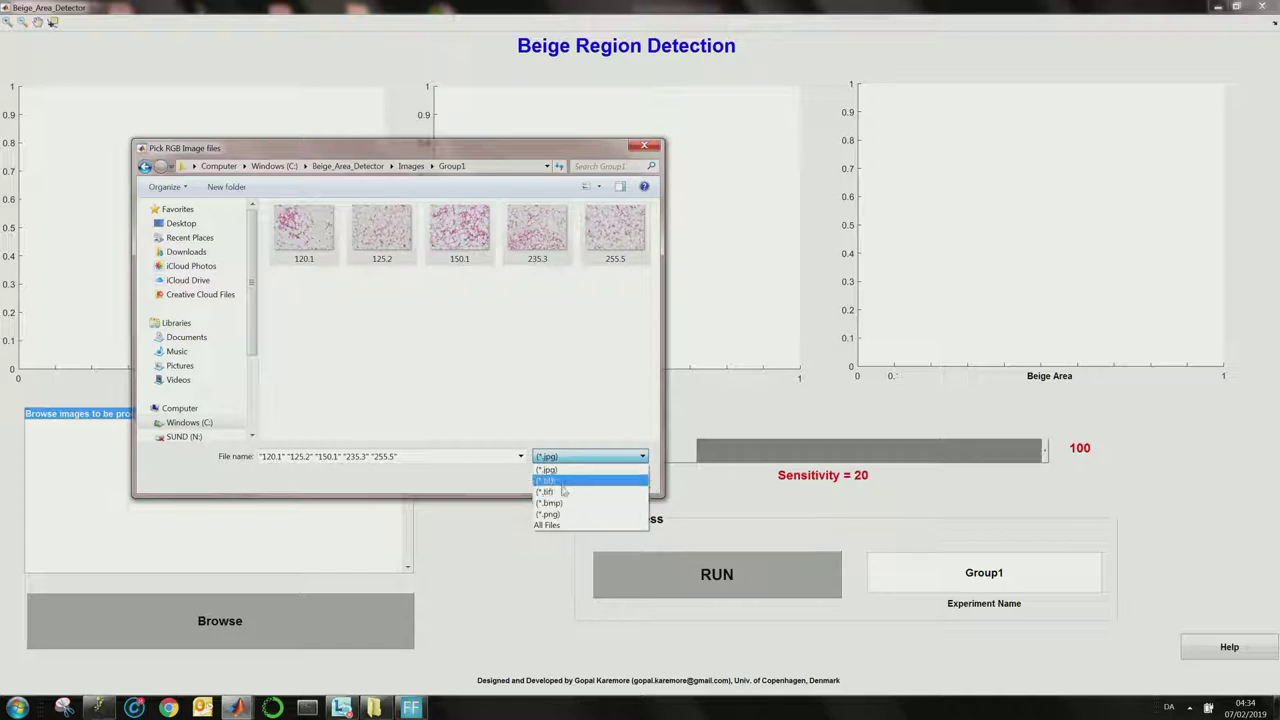
left_click(578, 469)
left_click_drag(639, 287, 270, 222)
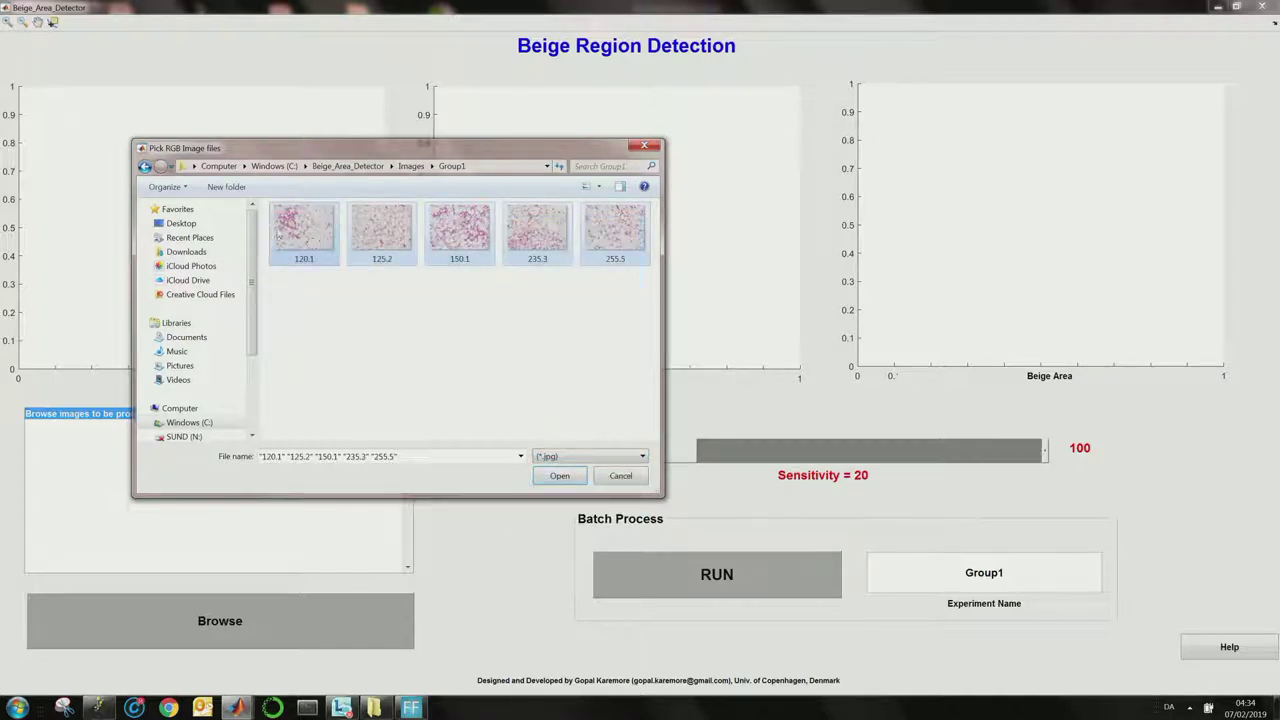
left_click(558, 476)
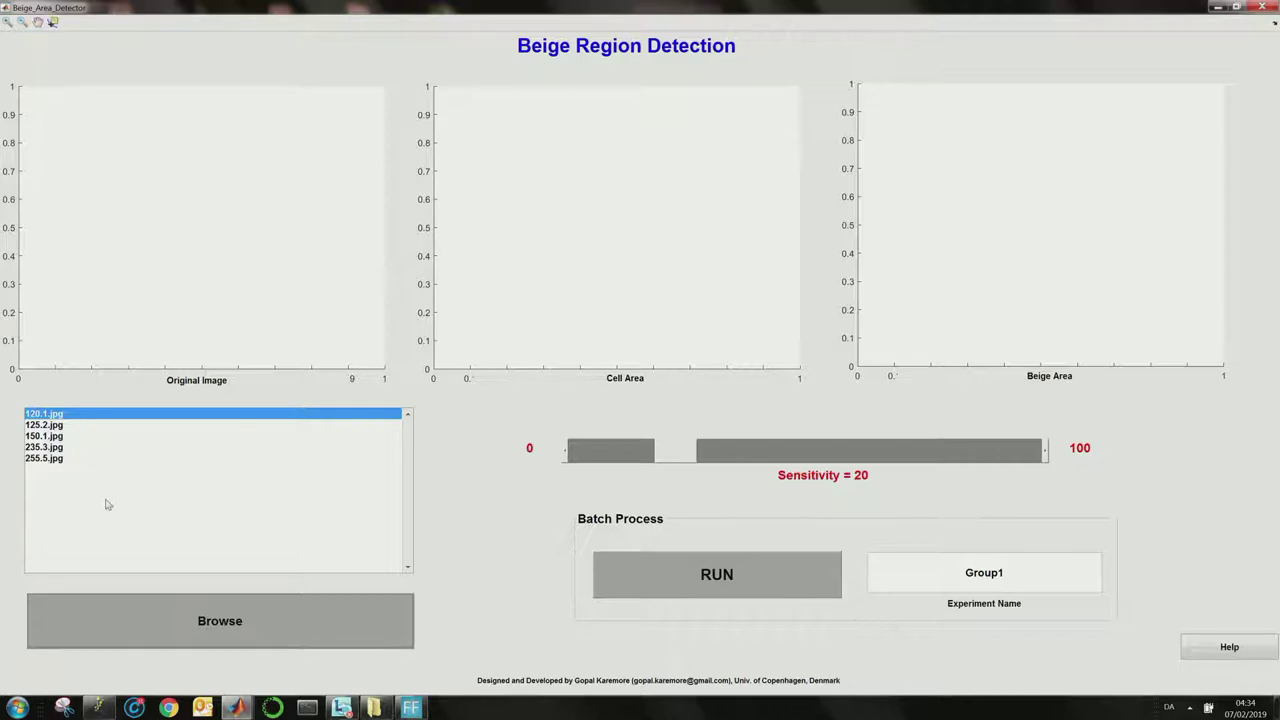
Run the detection on 120.1.jpg and tune the sensitivity, trying 58, 71, 19, 41 and 27 before settling on 22.
left_click(58, 416)
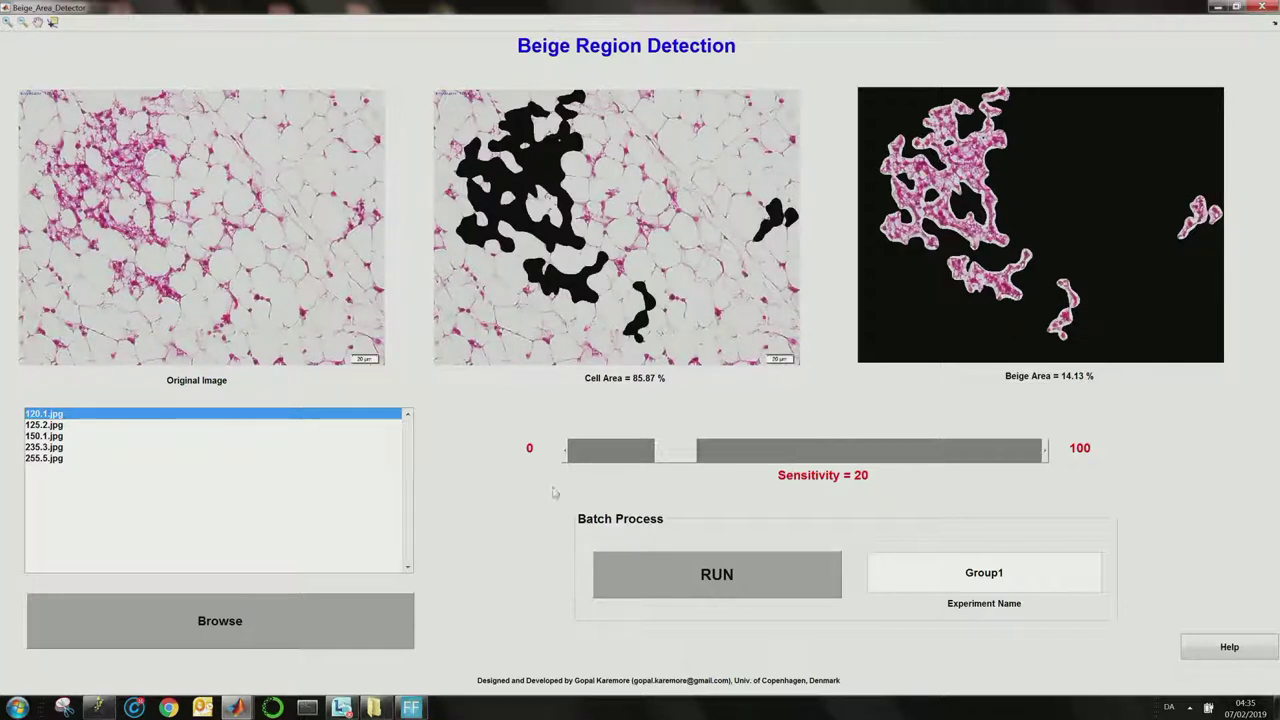
left_click(677, 463)
left_click_drag(677, 463, 834, 476)
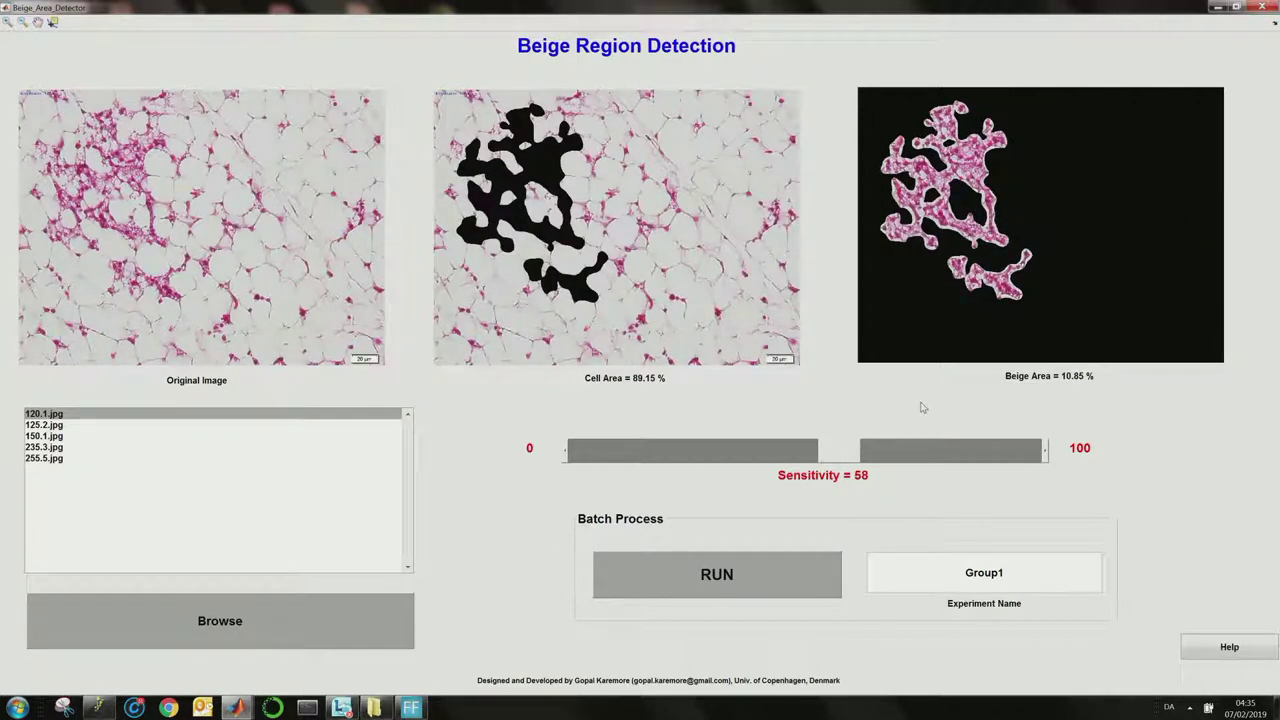
left_click_drag(853, 454, 907, 453)
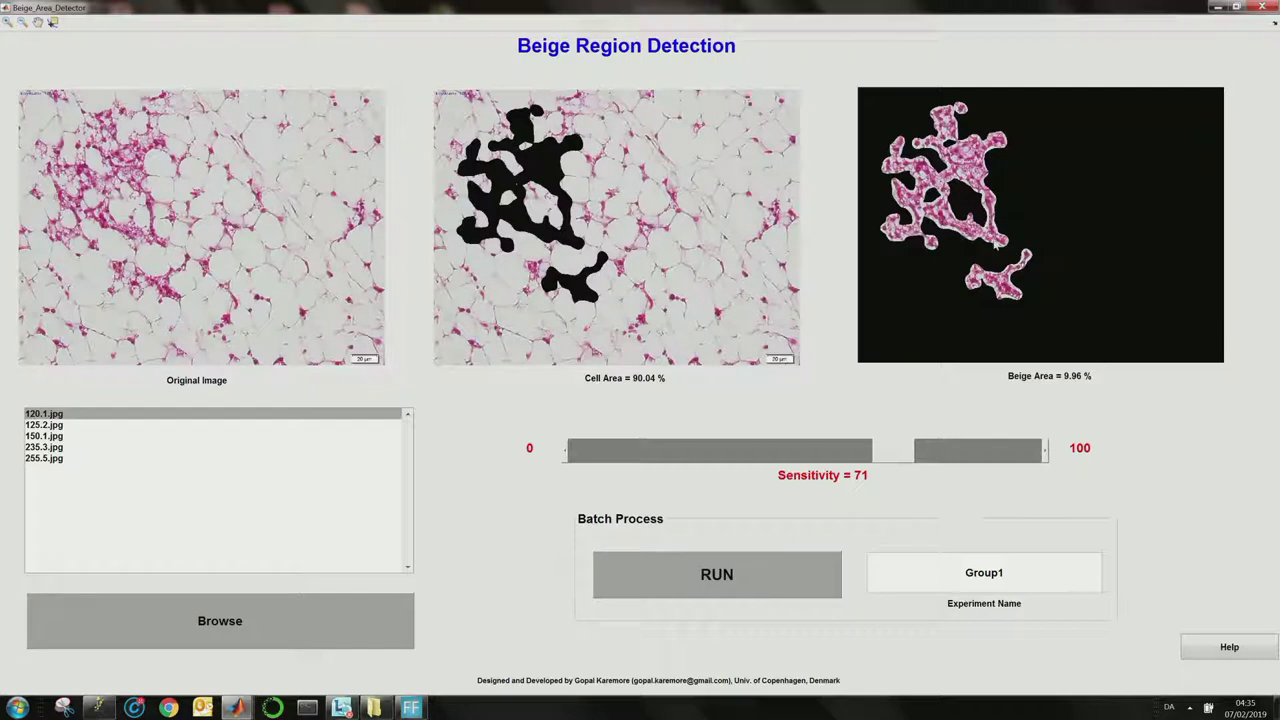
left_click_drag(895, 460, 672, 453)
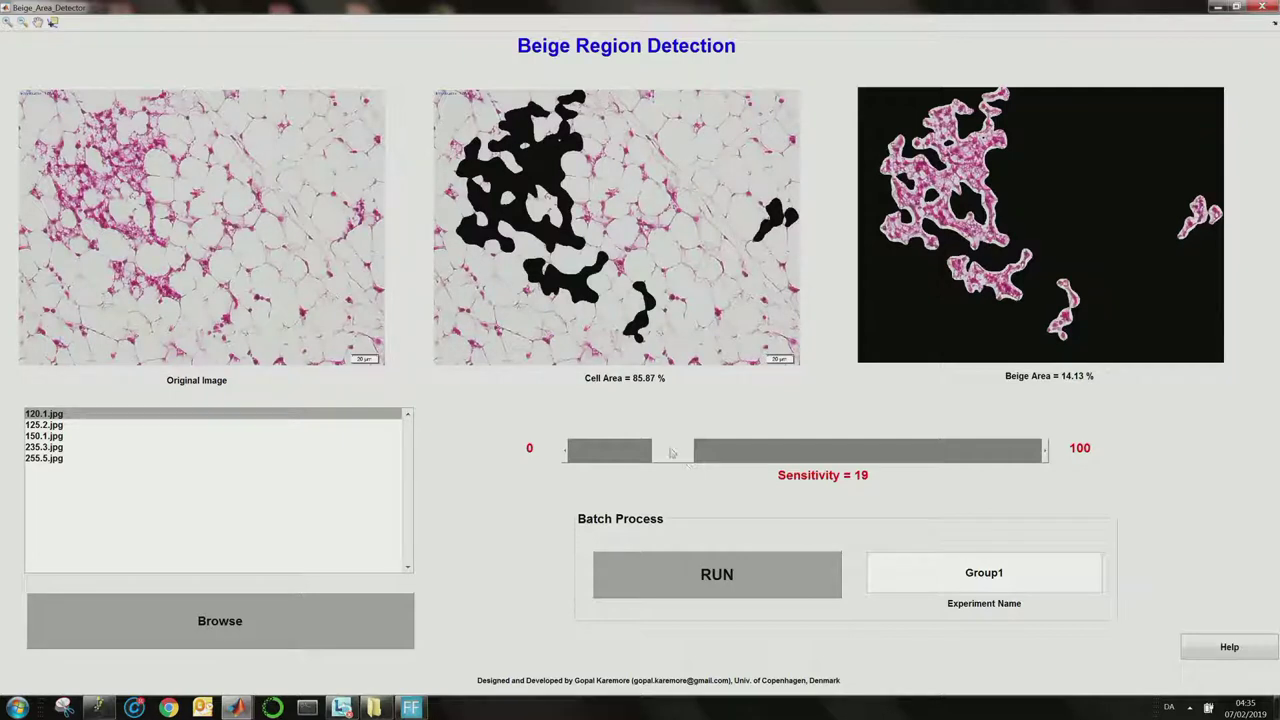
left_click_drag(672, 454, 768, 455)
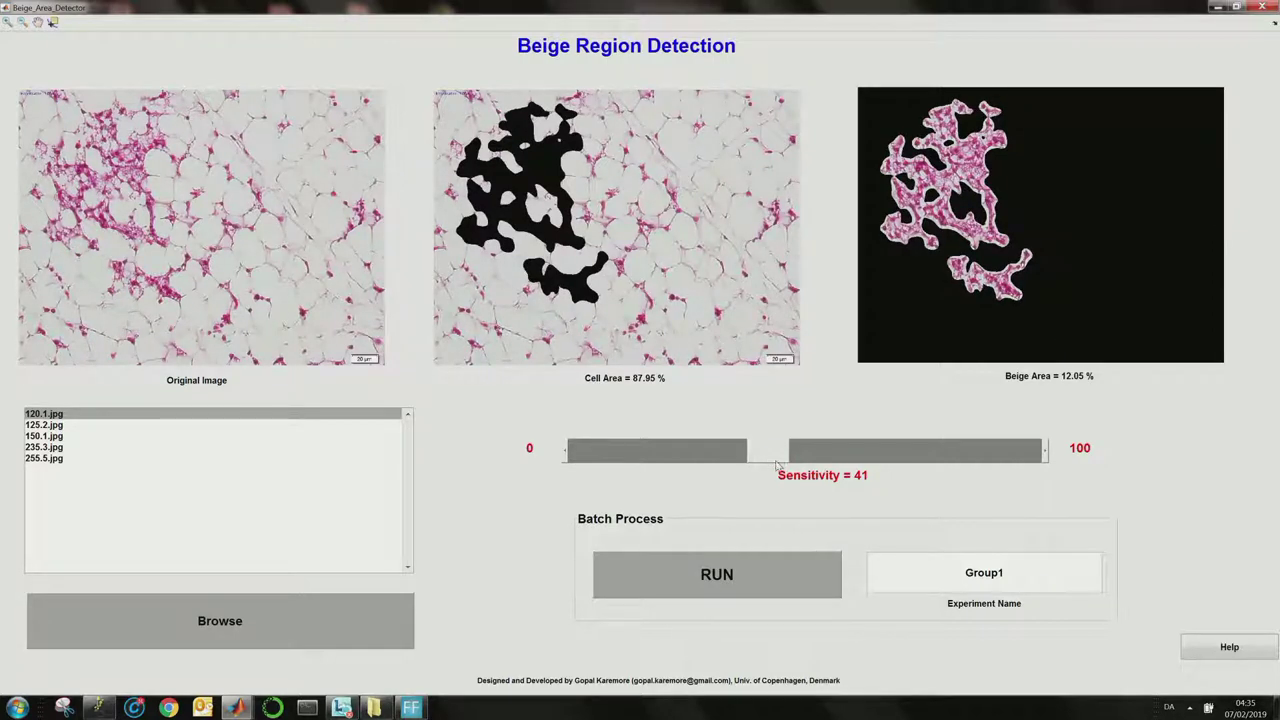
left_click_drag(773, 462, 713, 464)
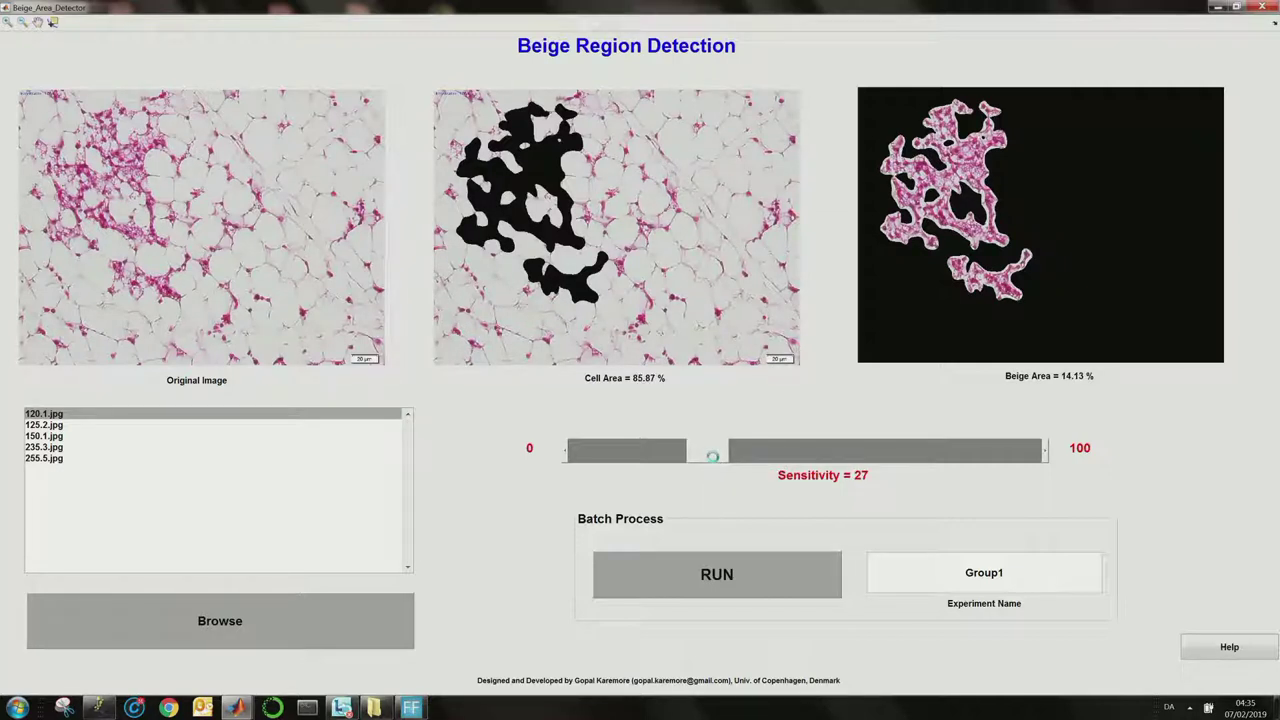
left_click_drag(713, 462, 690, 458)
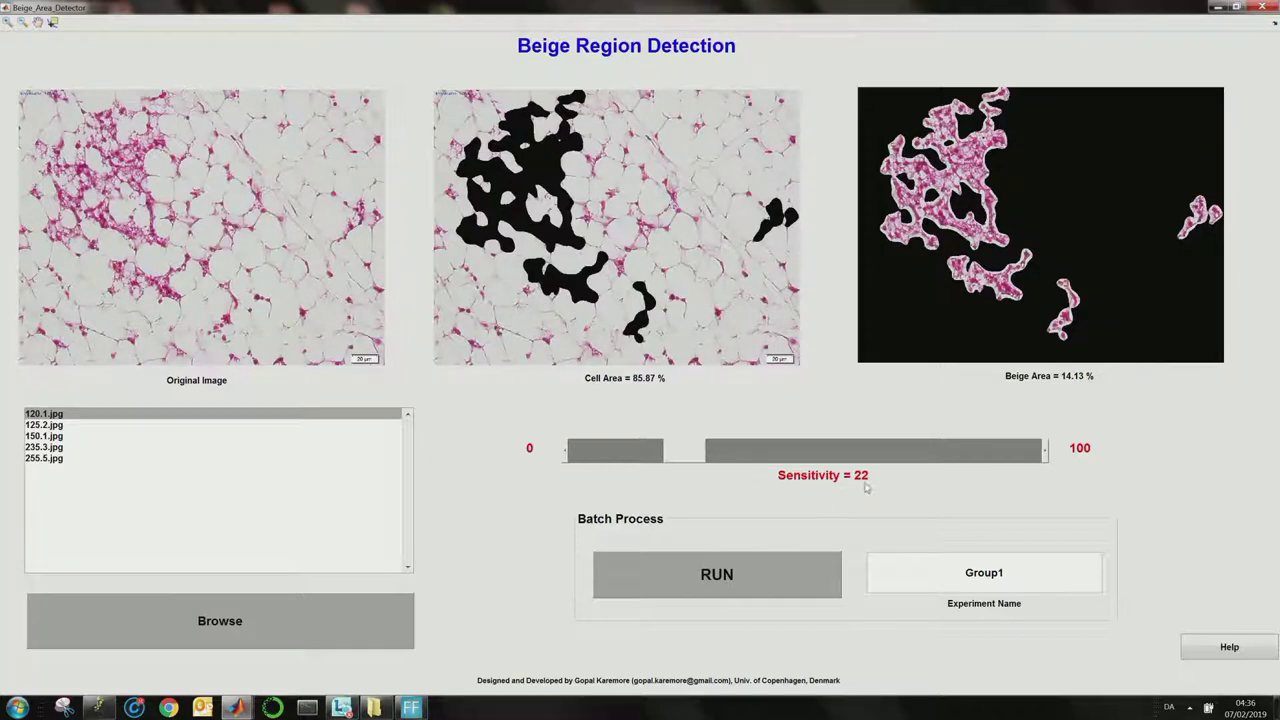
Preview the detection on 235.3.jpg and run the batch process with Group1 as the experiment name.
left_click(57, 449)
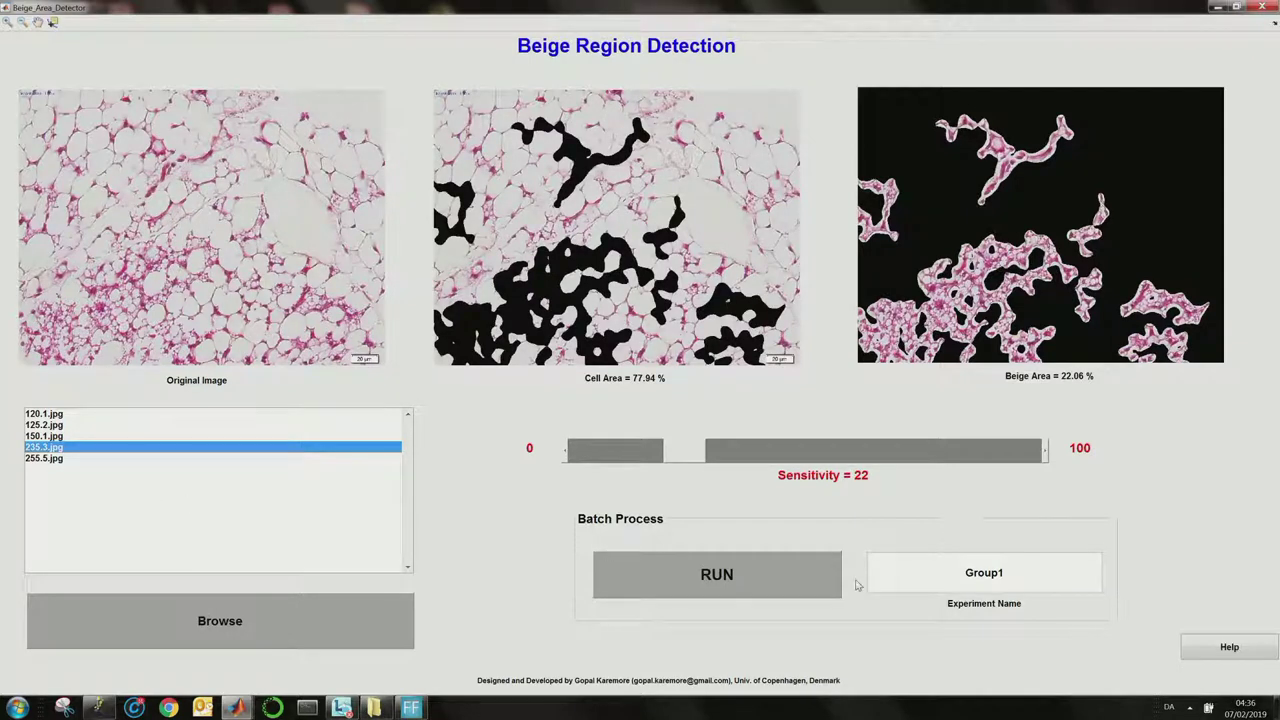
left_click(1026, 572)
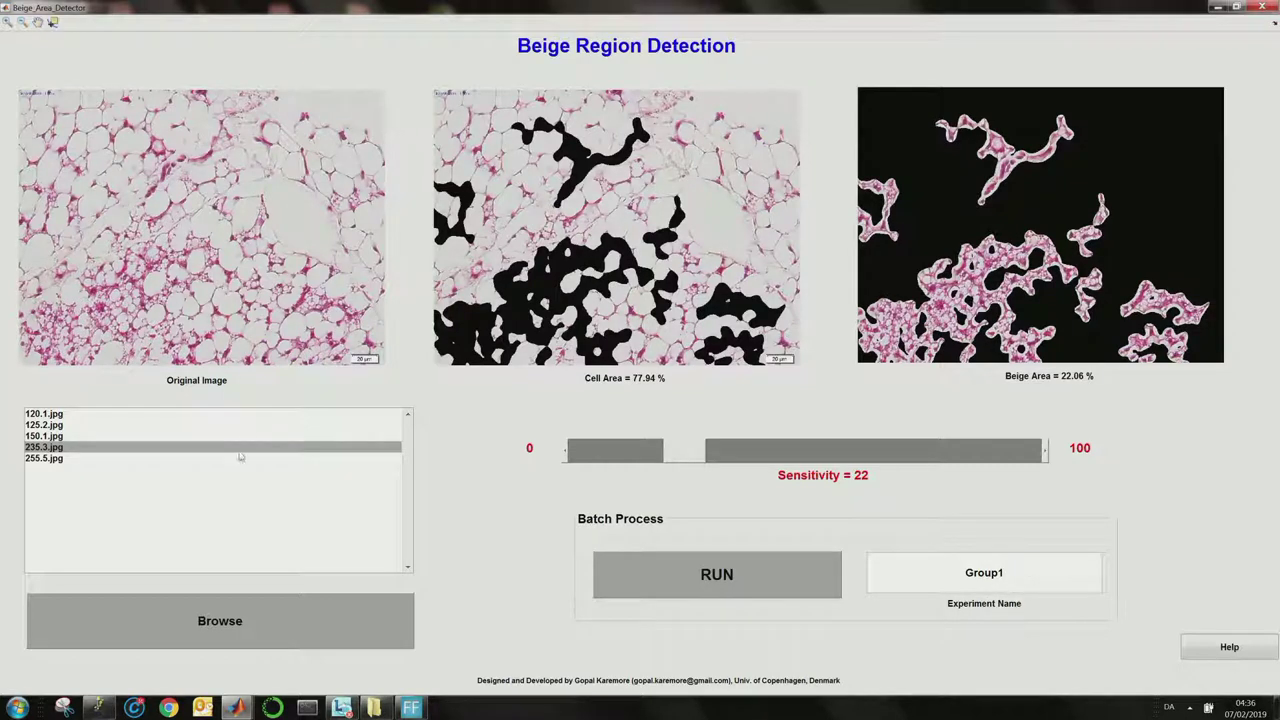
left_click_drag(1015, 578, 953, 572)
left_click(692, 575)
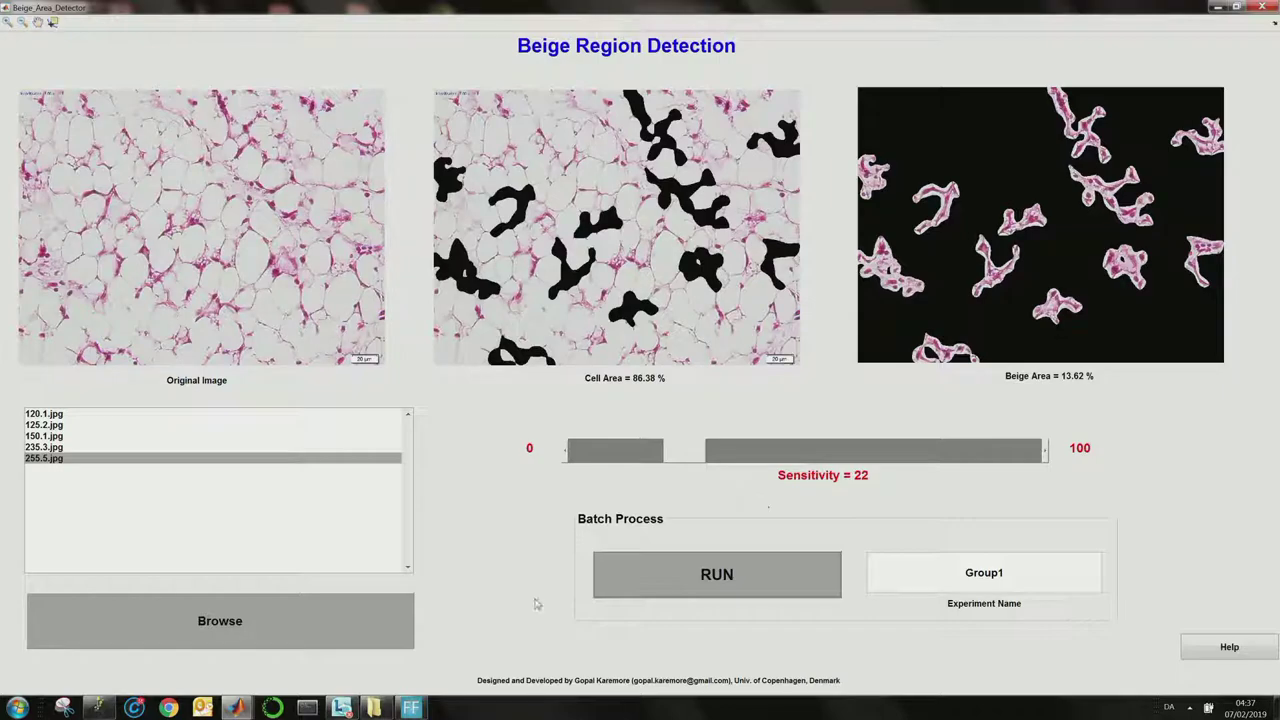
Switch to the Group1 image folder in Windows Explorer and open the Group1 results workbook in Excel.
left_click(373, 708)
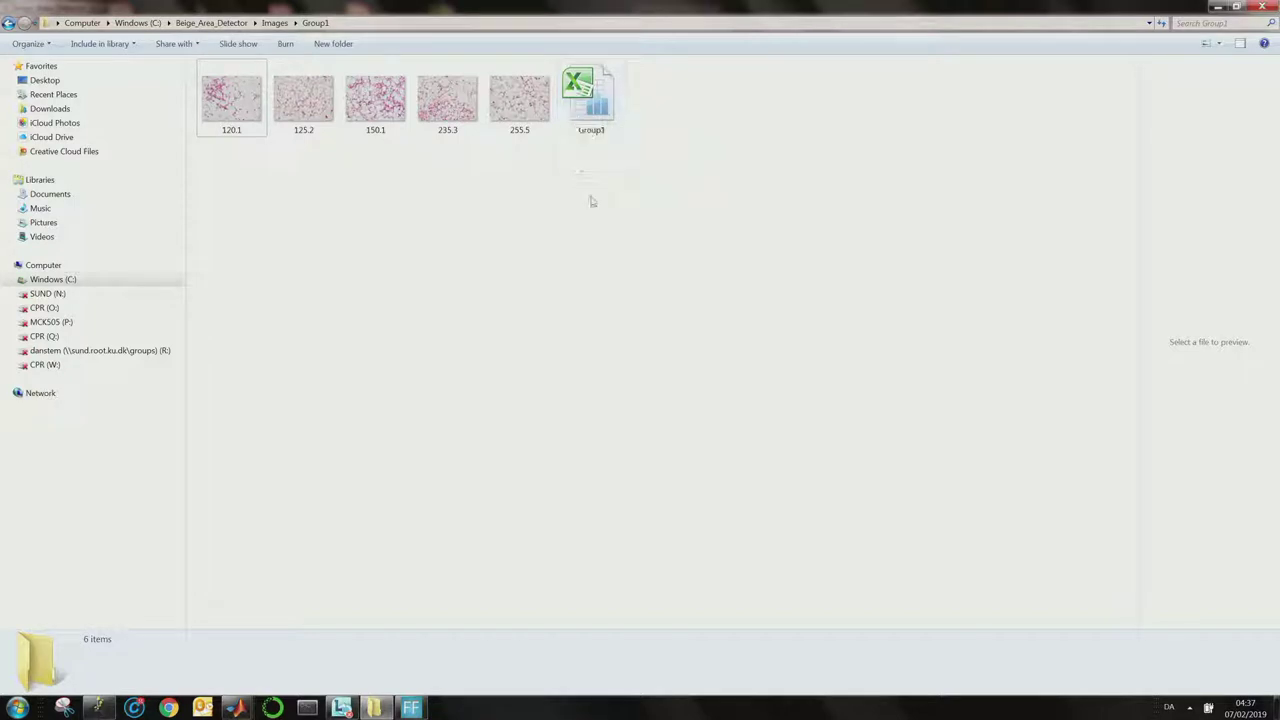
double_click(591, 106)
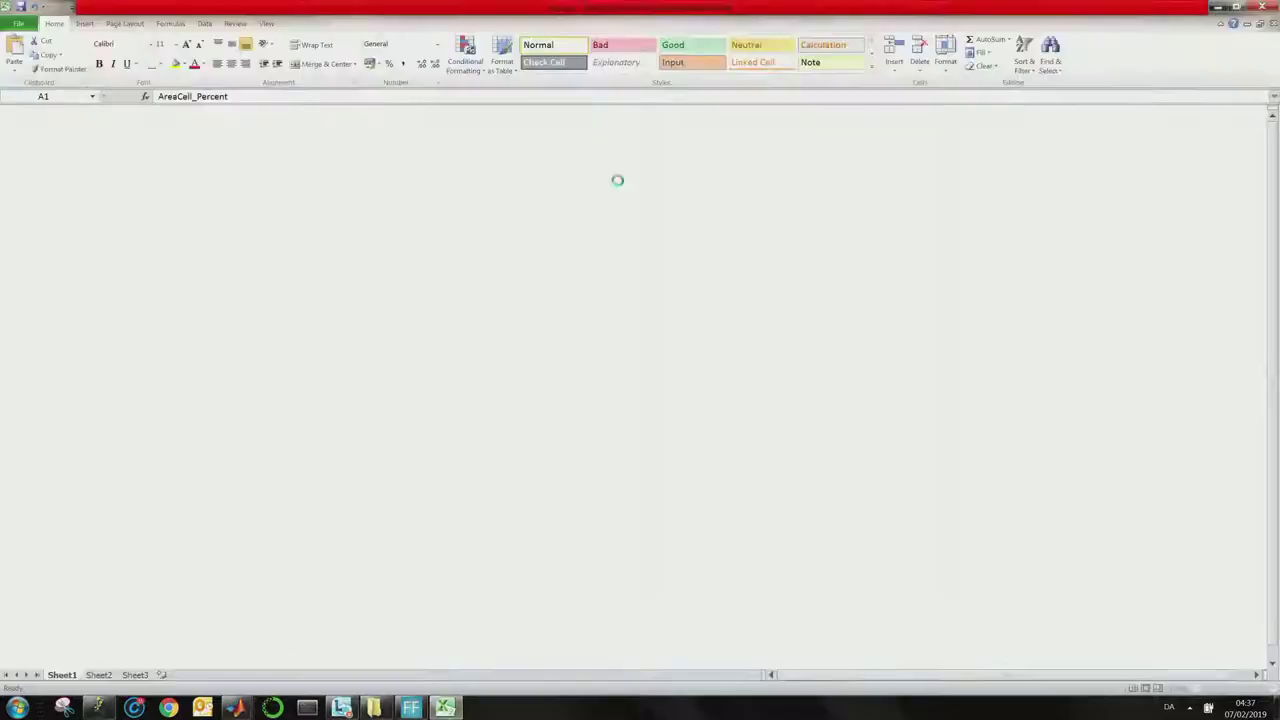
left_click(627, 237)
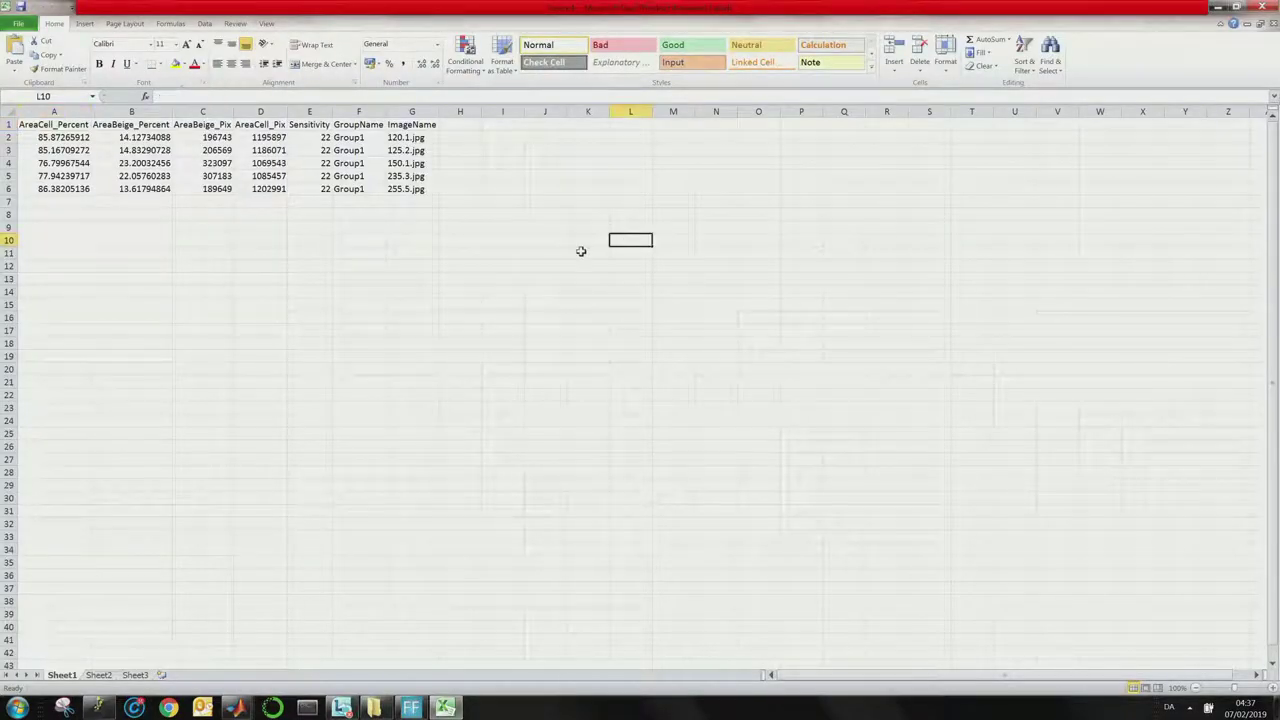
Widen columns A to D and examine the cell and beige area percentages and pixel values for each image.
left_click_drag(92, 115, 203, 115)
left_click_drag(282, 111, 358, 111)
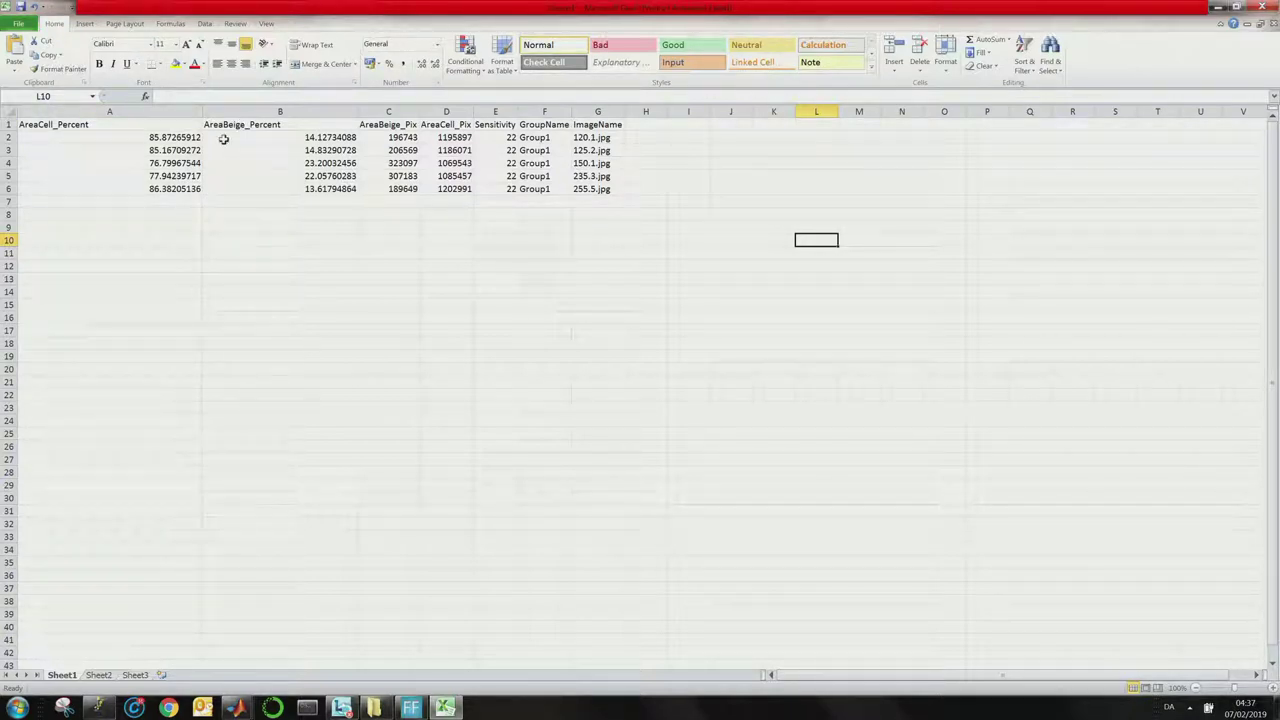
left_click_drag(418, 112, 462, 189)
left_click_drag(520, 137, 527, 191)
left_click_drag(537, 111, 609, 112)
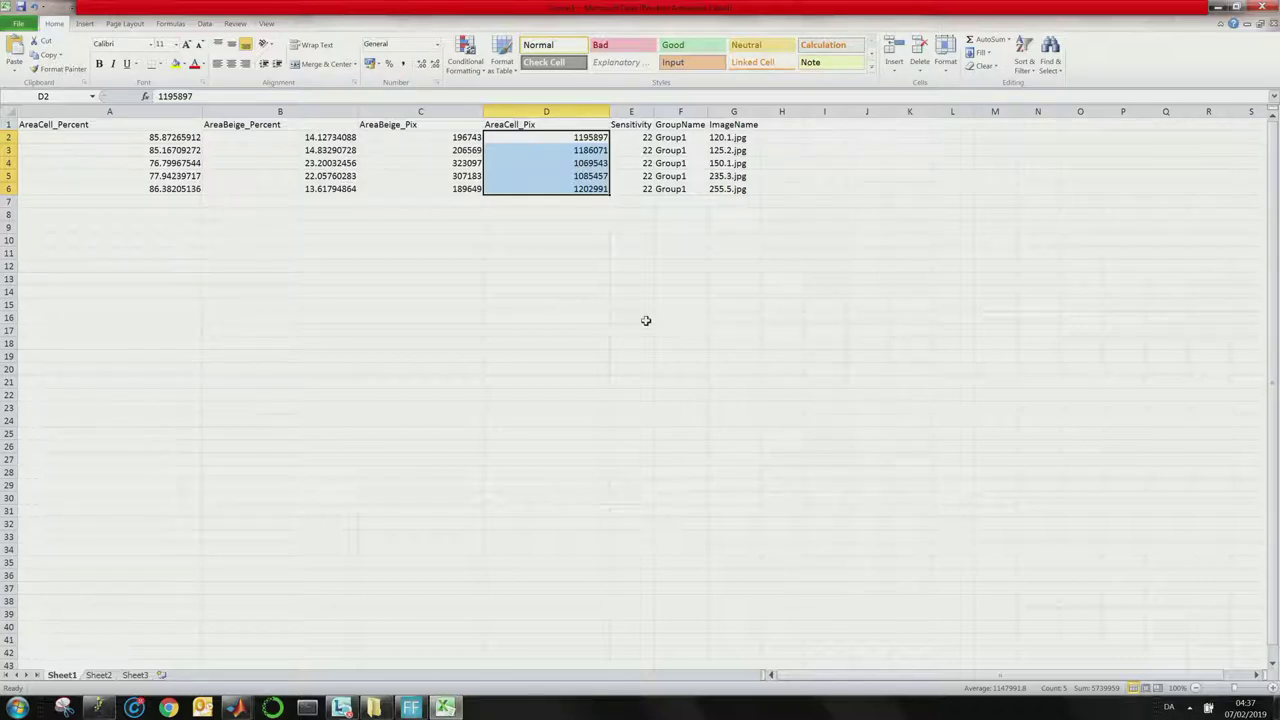
Widen the Sensitivity column and review the sensitivity, group name and image name entries of all rows.
left_click_drag(628, 137, 640, 190)
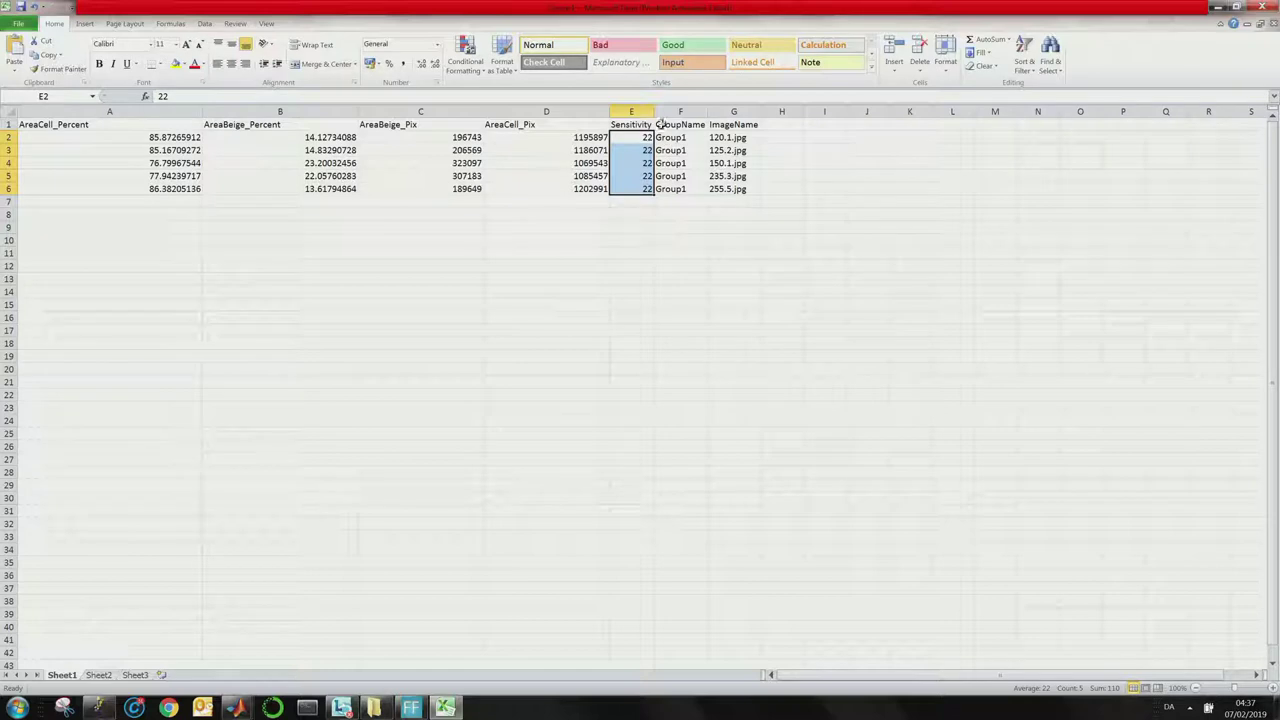
left_click_drag(651, 111, 709, 189)
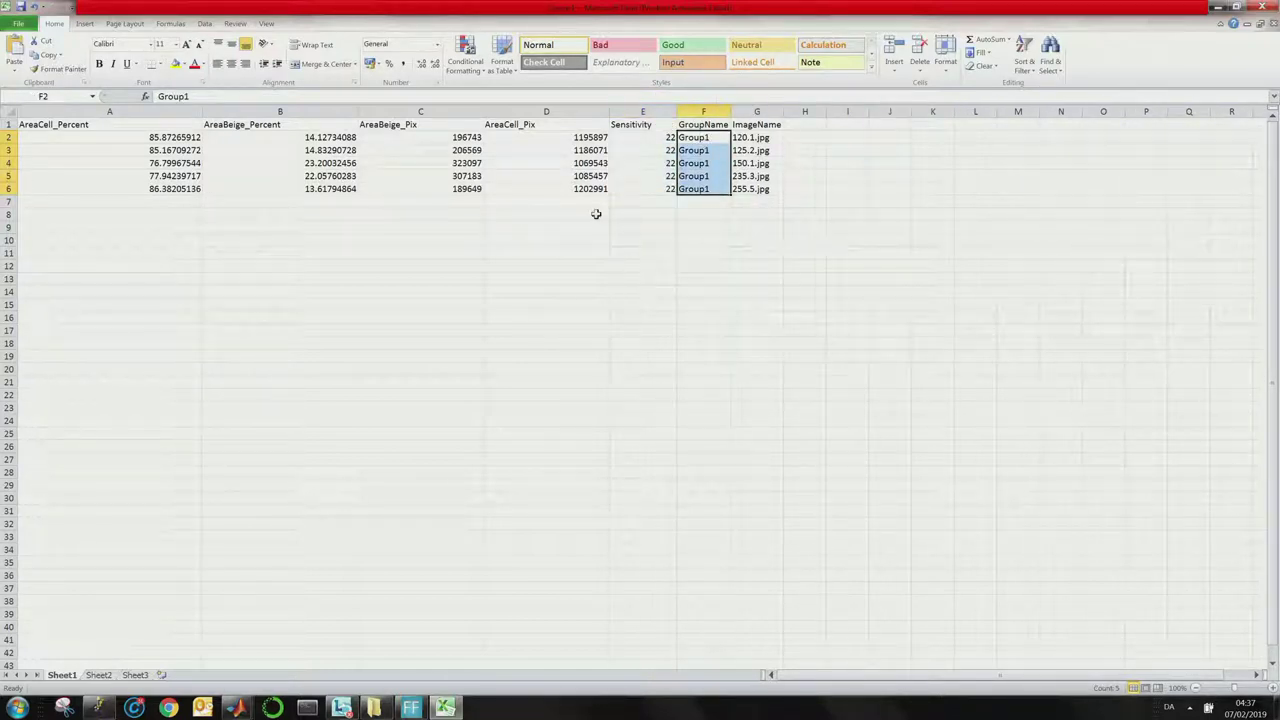
left_click_drag(763, 138, 768, 190)
left_click(771, 211)
left_click(760, 163)
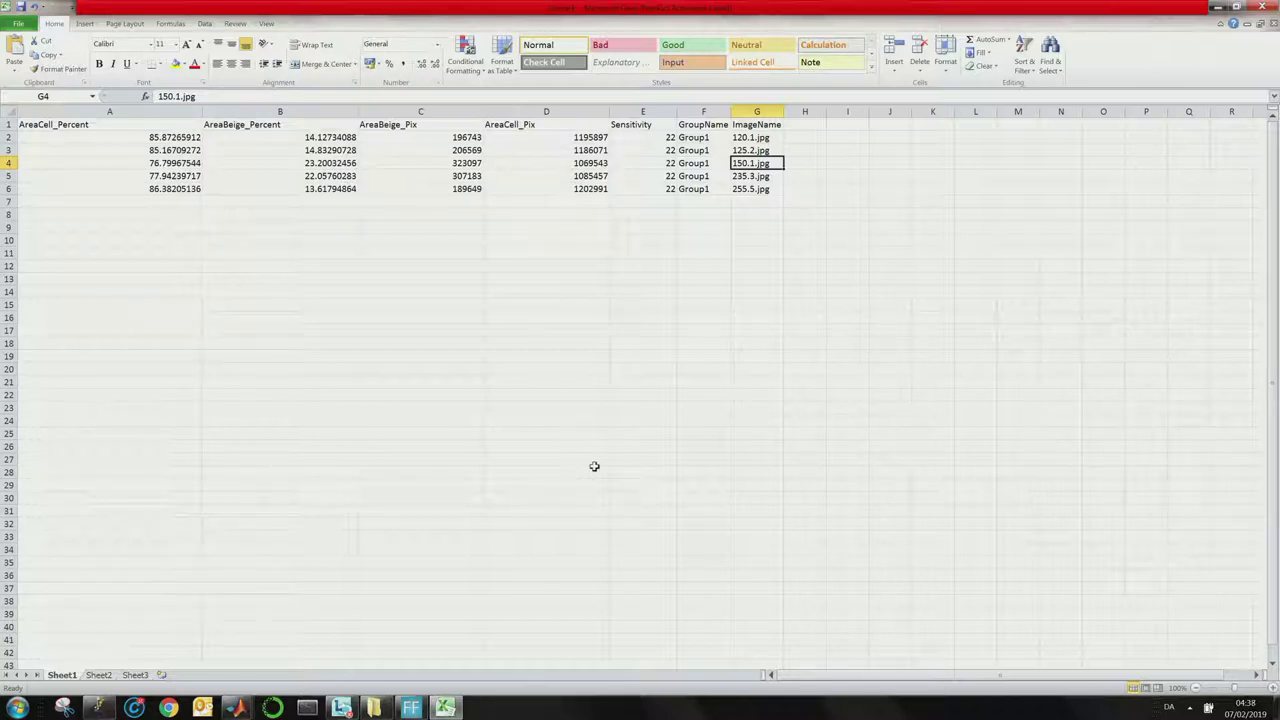
left_click(585, 425)
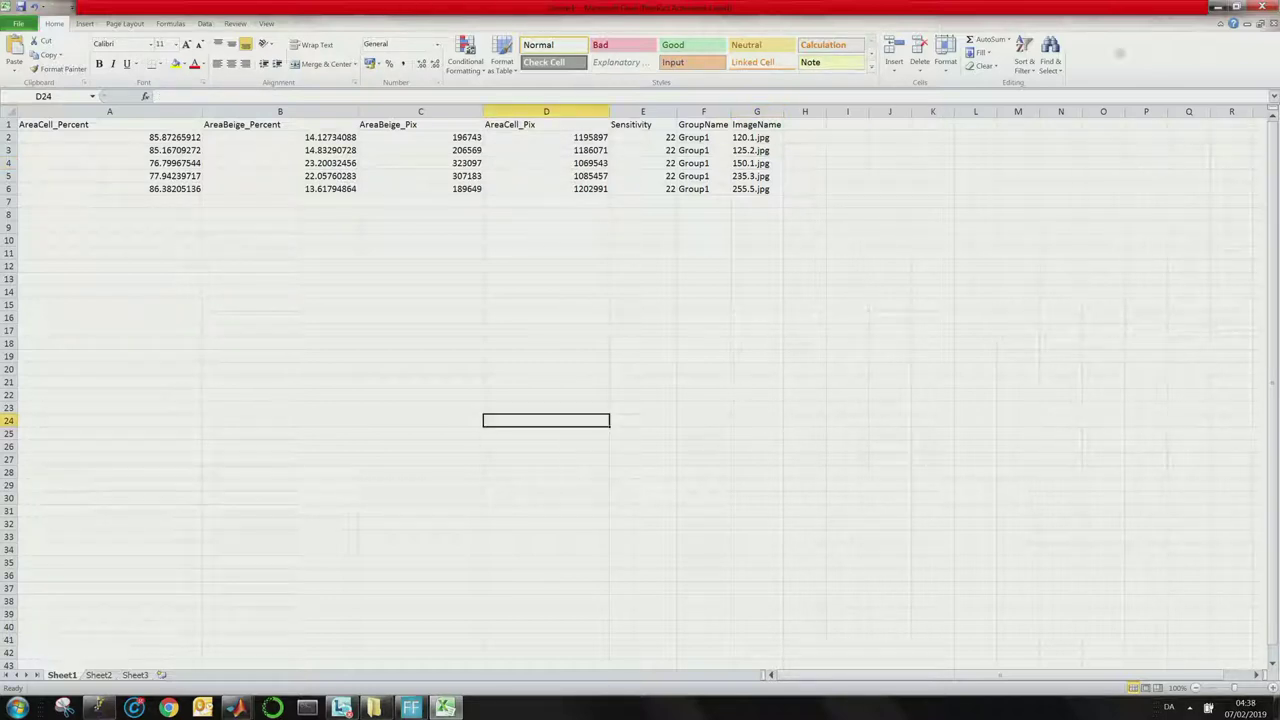
Close the Group1 workbook without saving the changes and go up to the Images folder.
left_click(1272, 8)
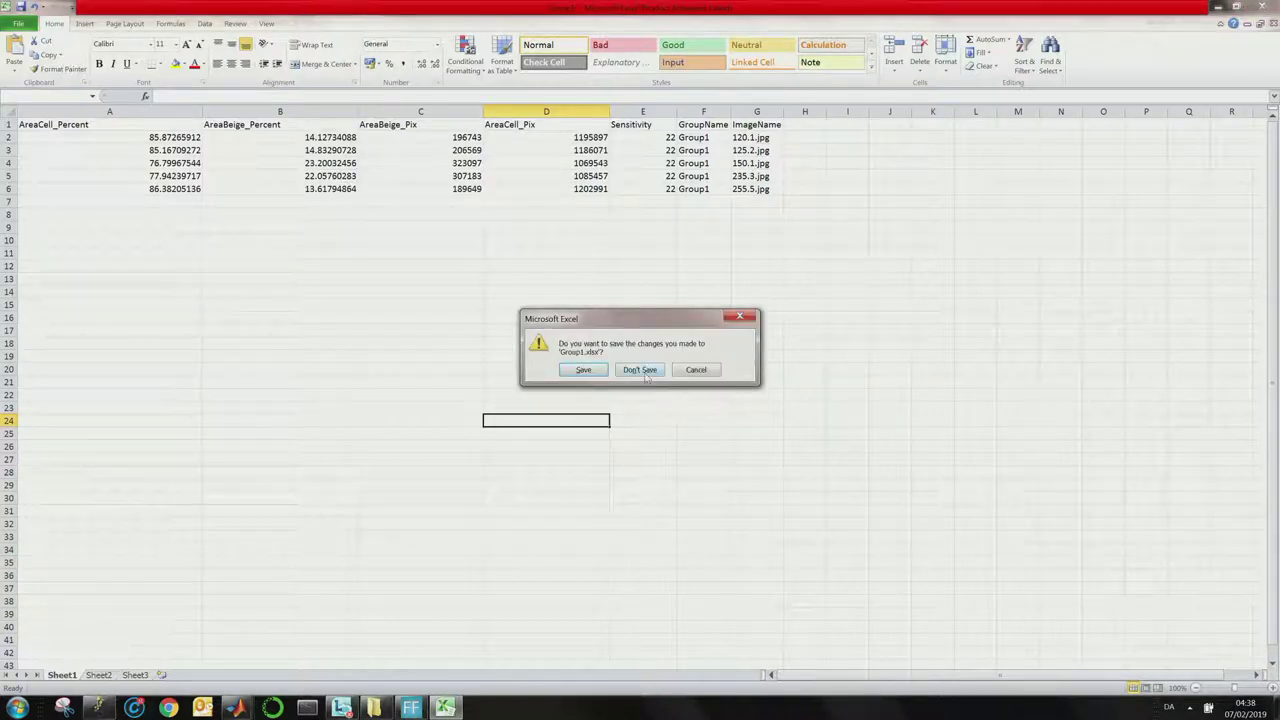
left_click(640, 370)
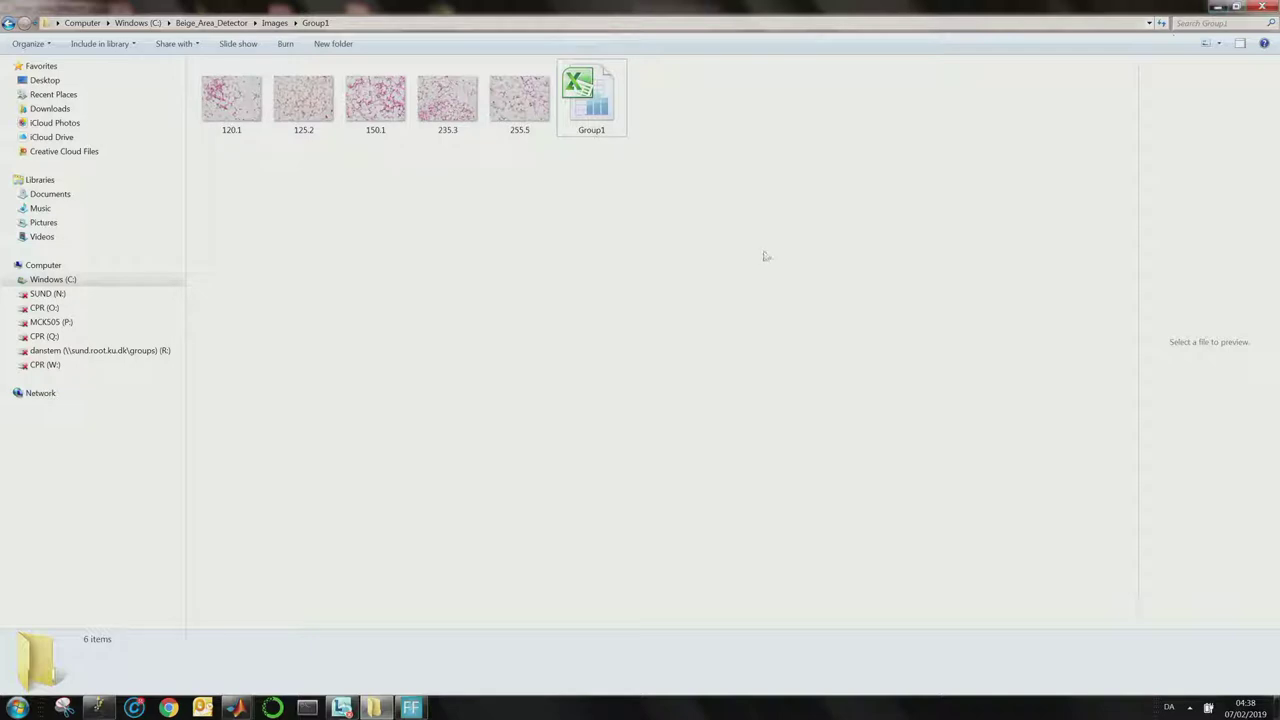
left_click(274, 22)
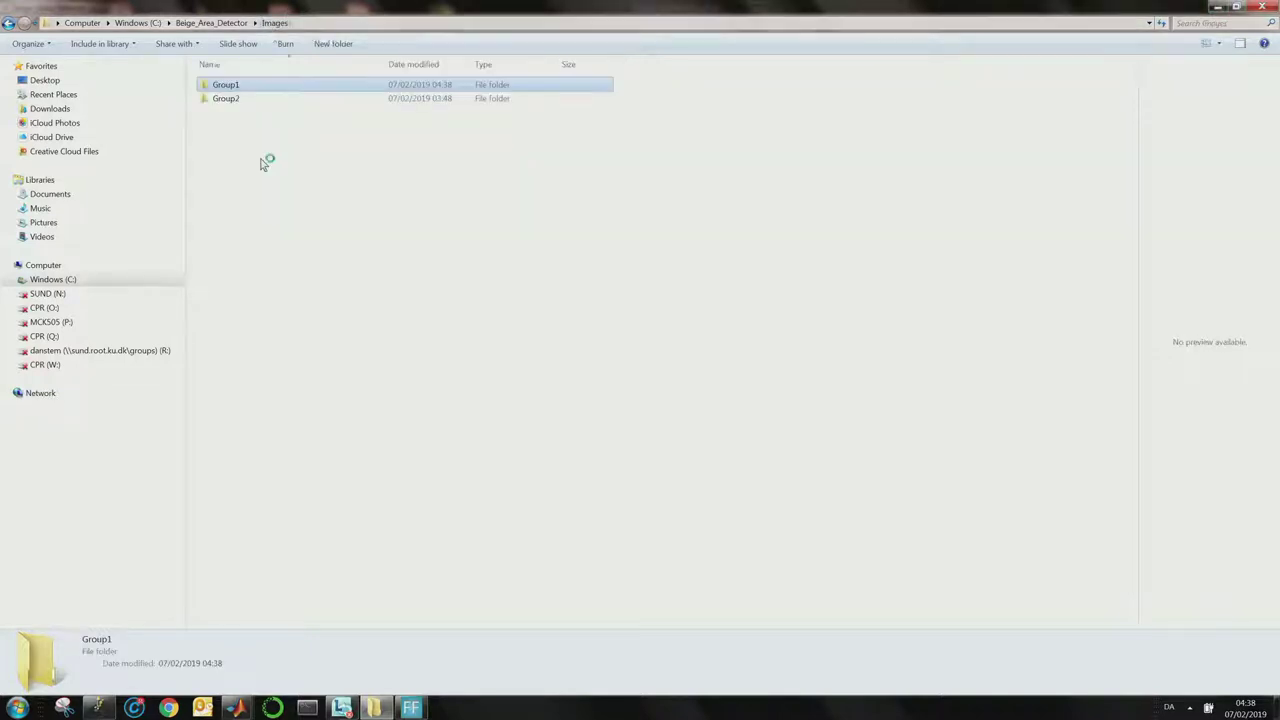
left_click(303, 163)
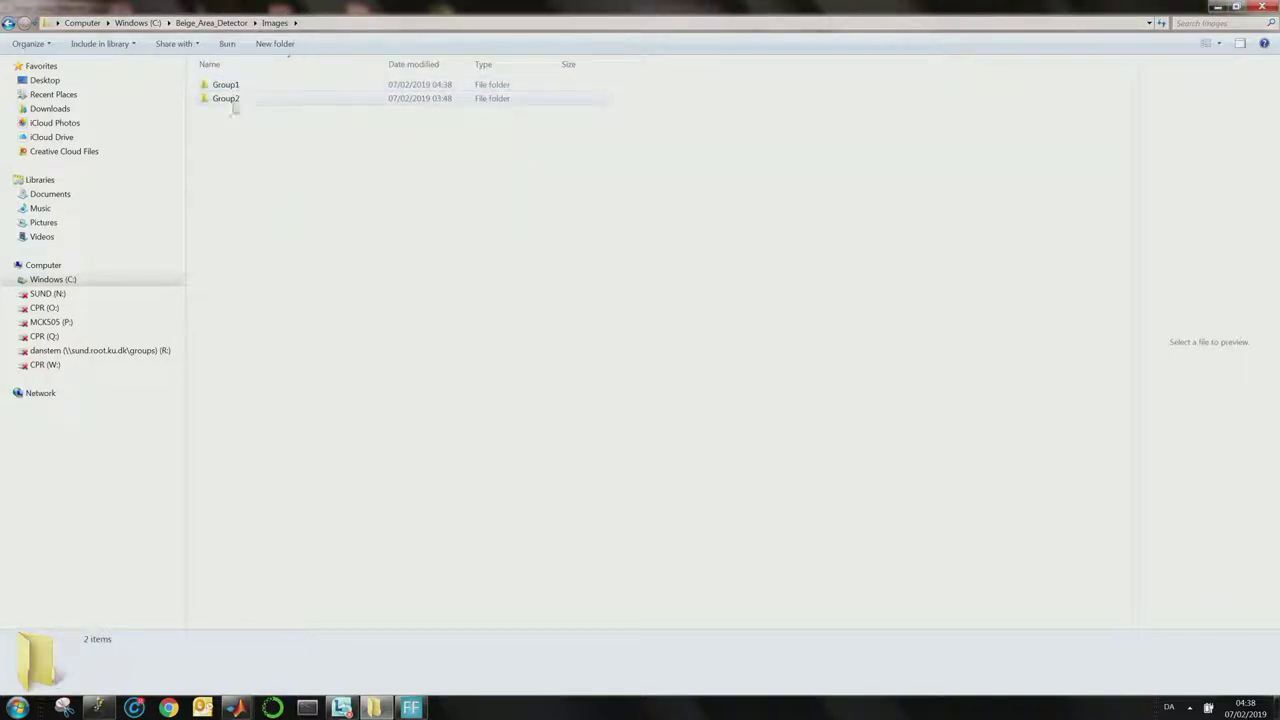
left_click(226, 99)
left_click(226, 99)
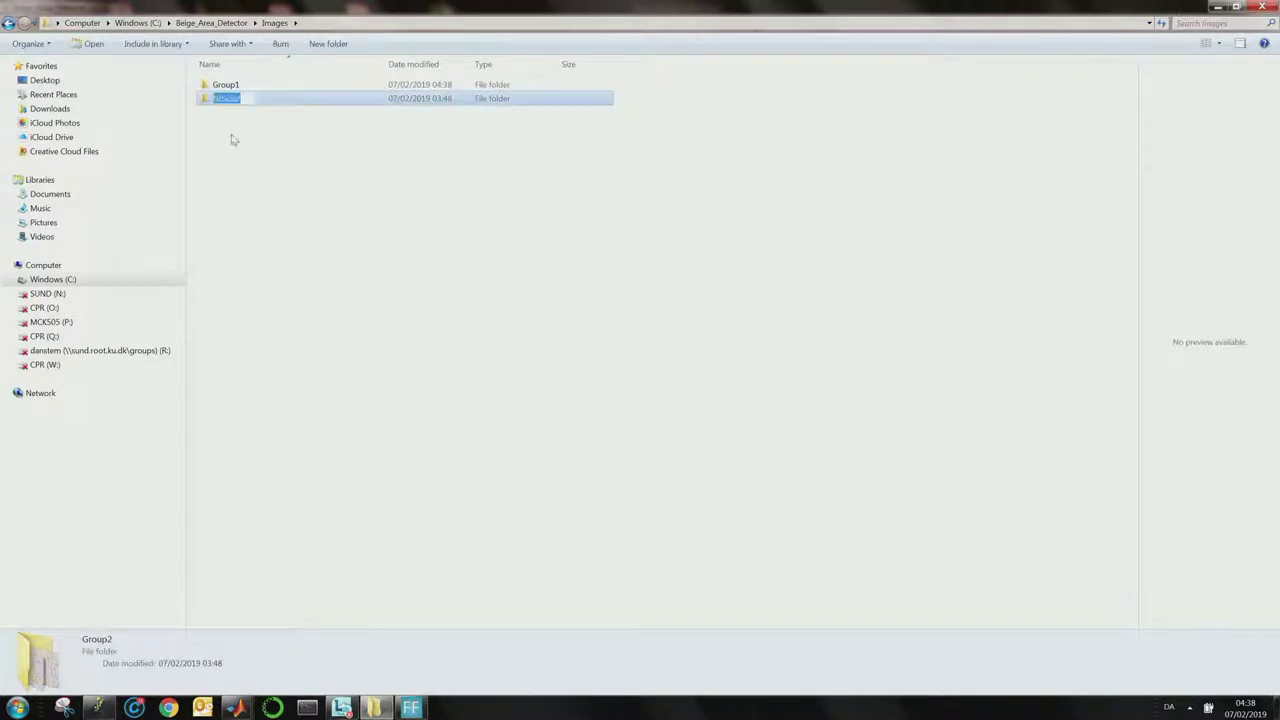
left_click(433, 610)
Switch back to Beige_Area_Detector and load all five images from the Images\Group2 folder.
mouse_move(310, 708)
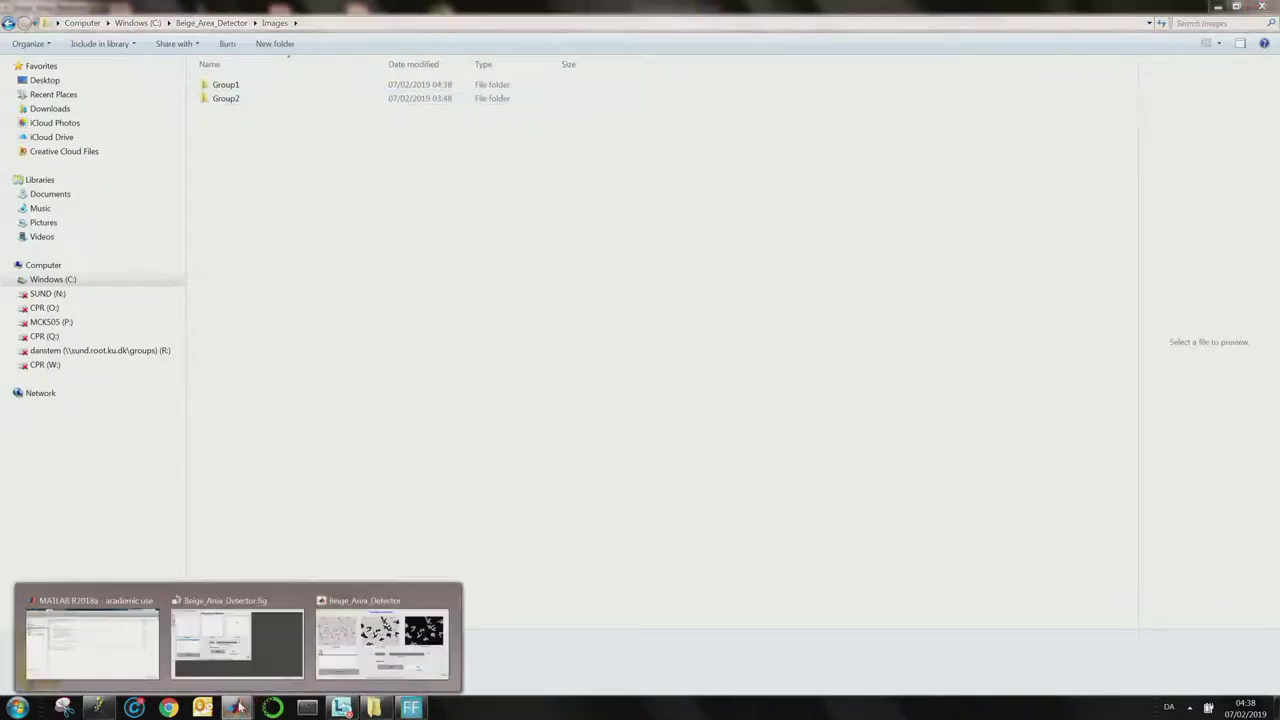
left_click(320, 600)
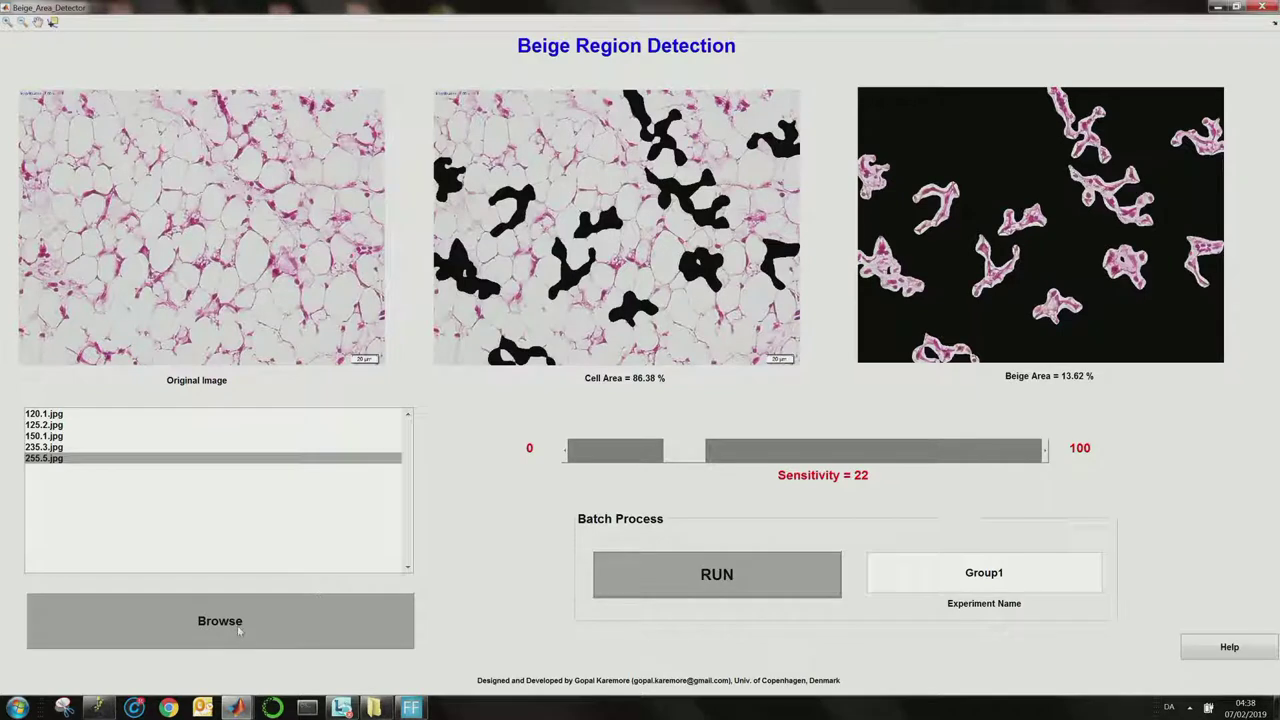
left_click(300, 620)
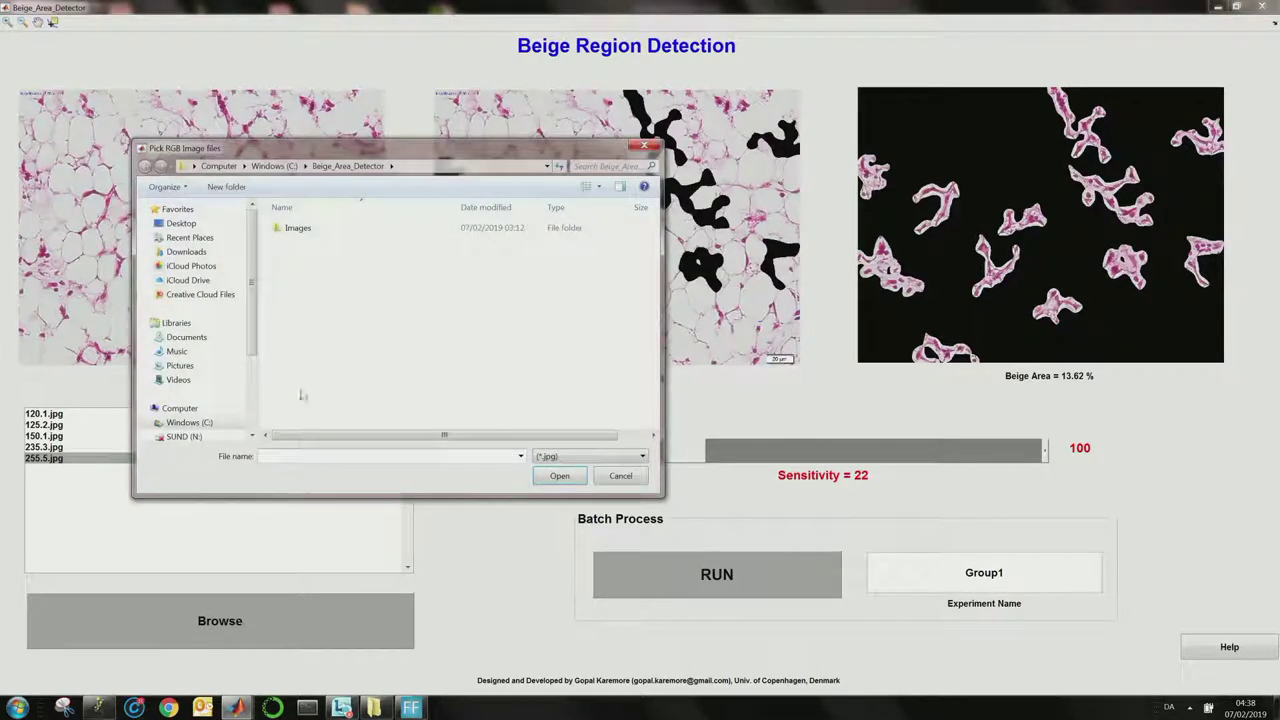
double_click(300, 228)
double_click(298, 242)
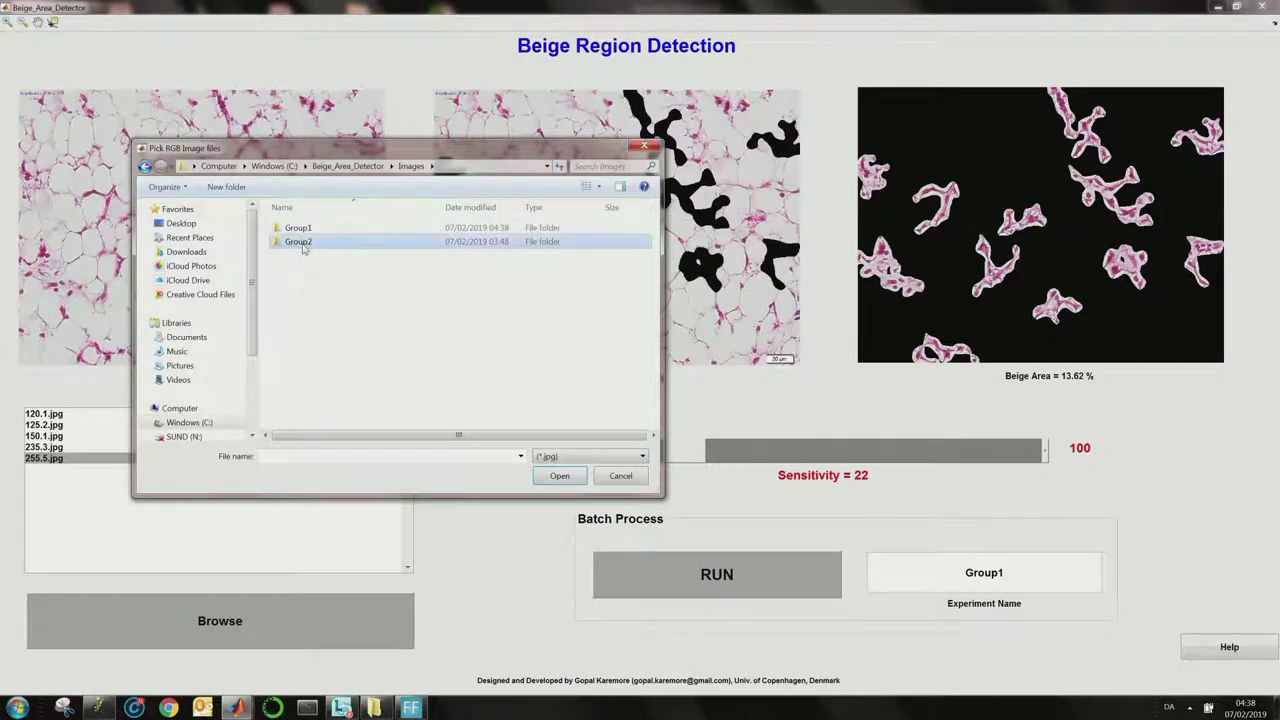
left_click_drag(300, 280, 605, 292)
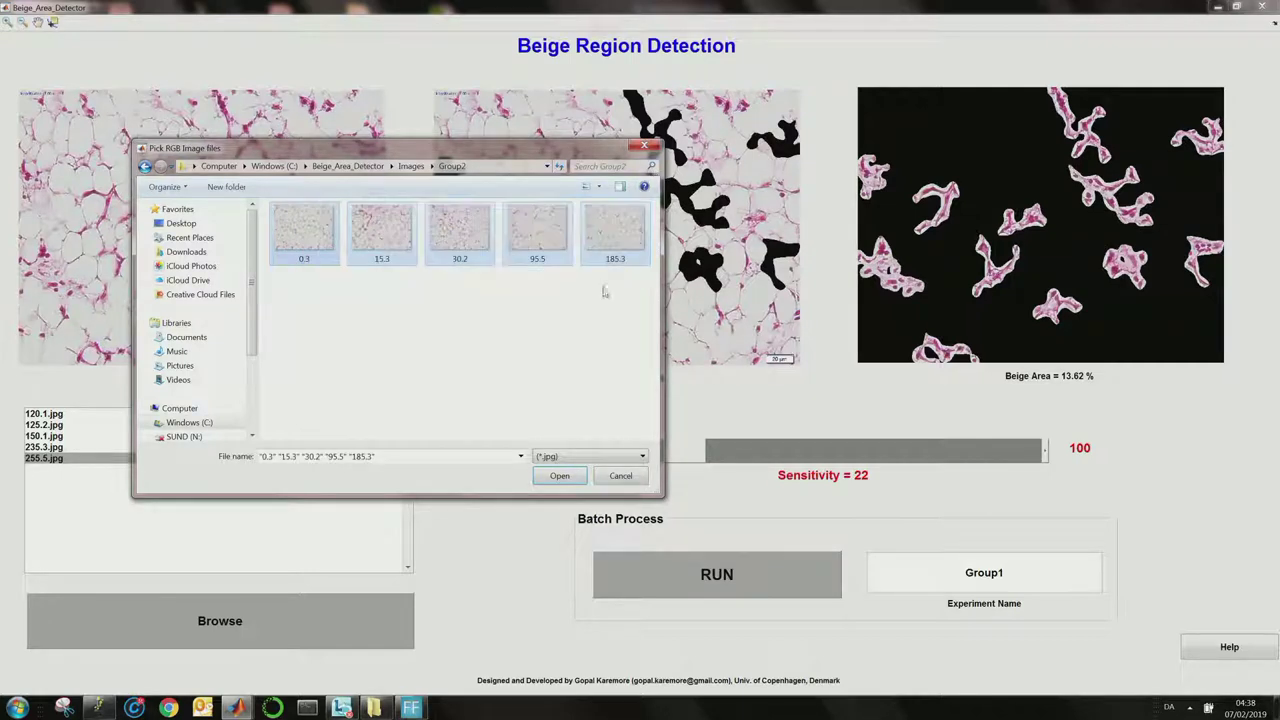
left_click(584, 477)
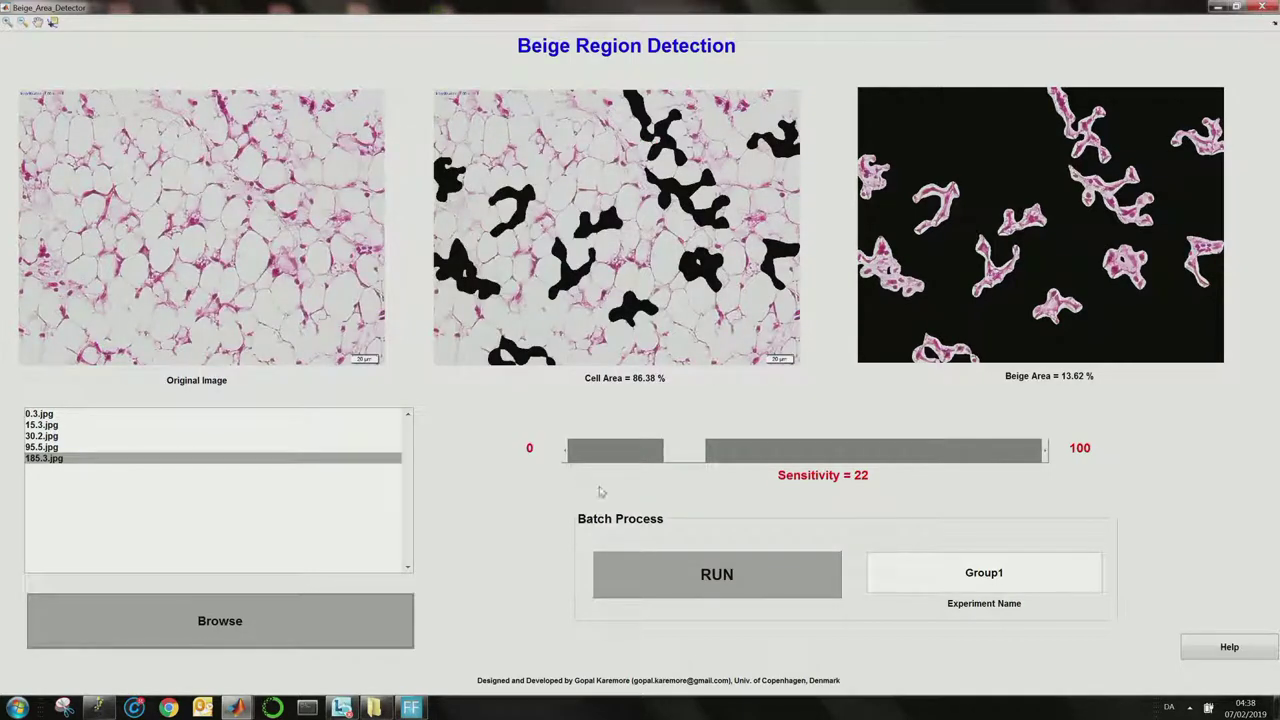
Set the experiment name to Group2 and run the batch process on the loaded images.
left_click(1015, 578)
left_click_drag(997, 573, 1012, 576)
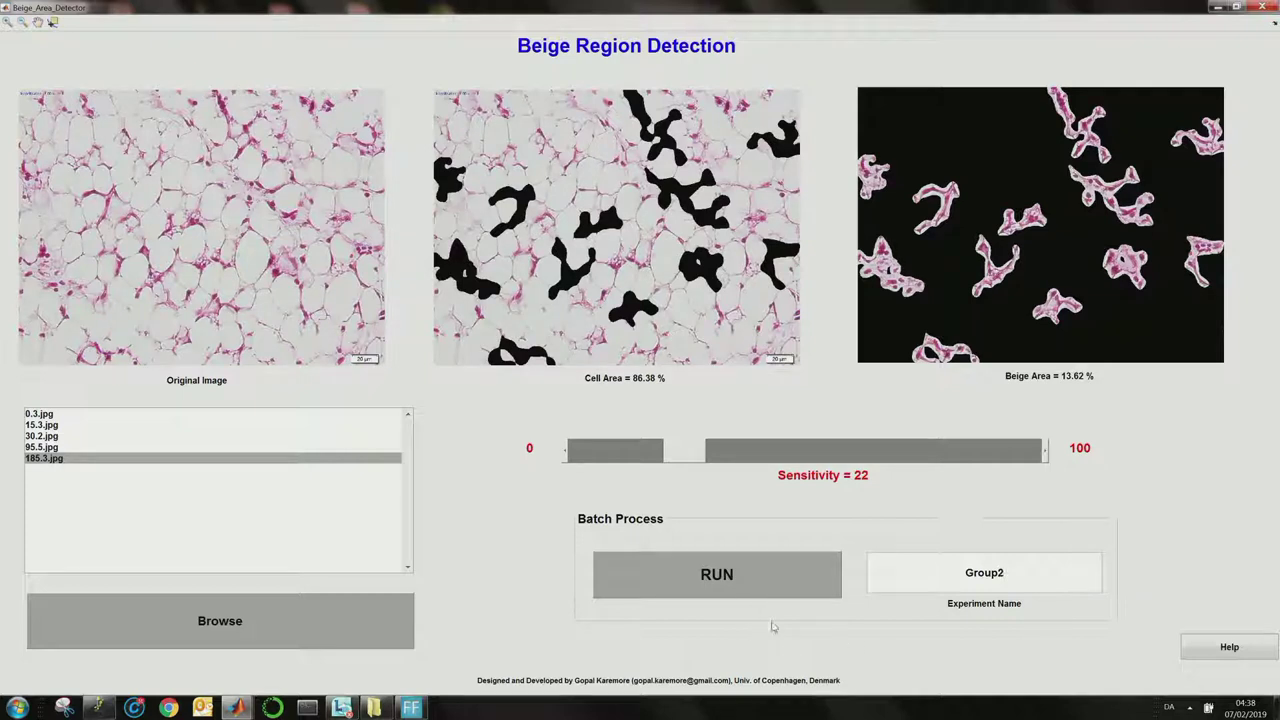
left_click(670, 577)
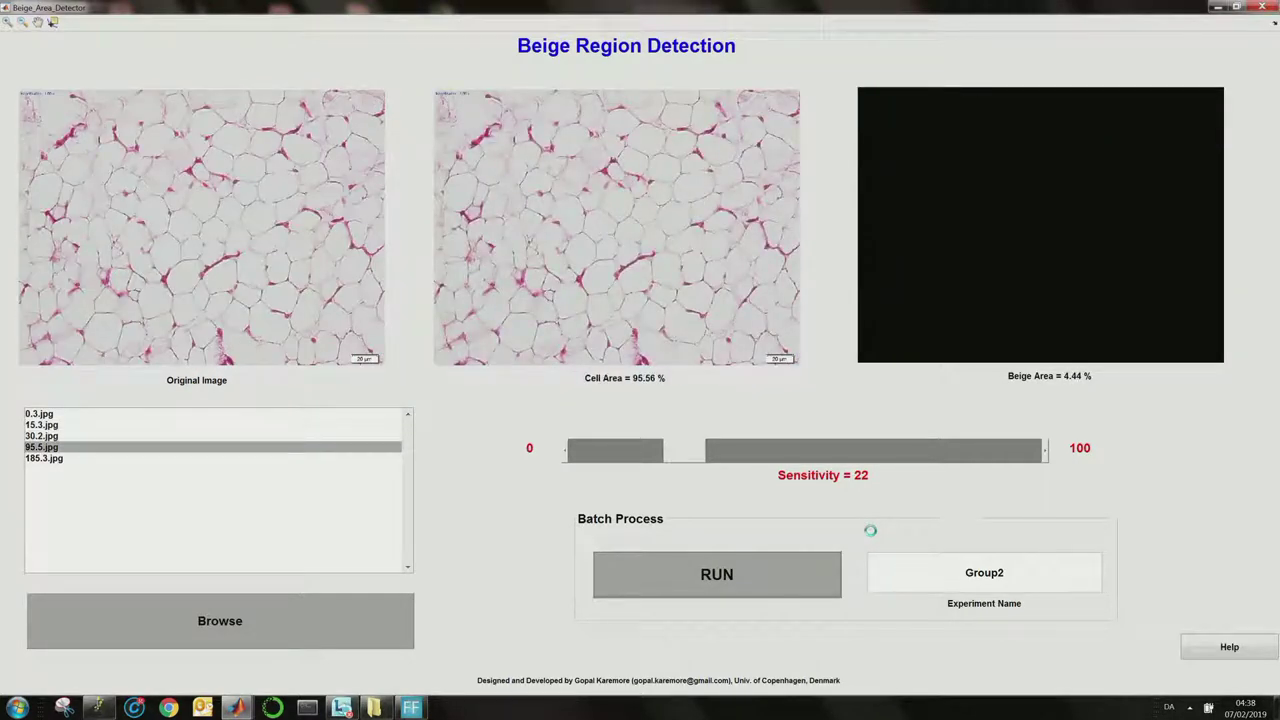
Switch to the Group2 folder in Windows Explorer and open the Group2 results workbook in Excel to review each image's area values.
mouse_move(375, 708)
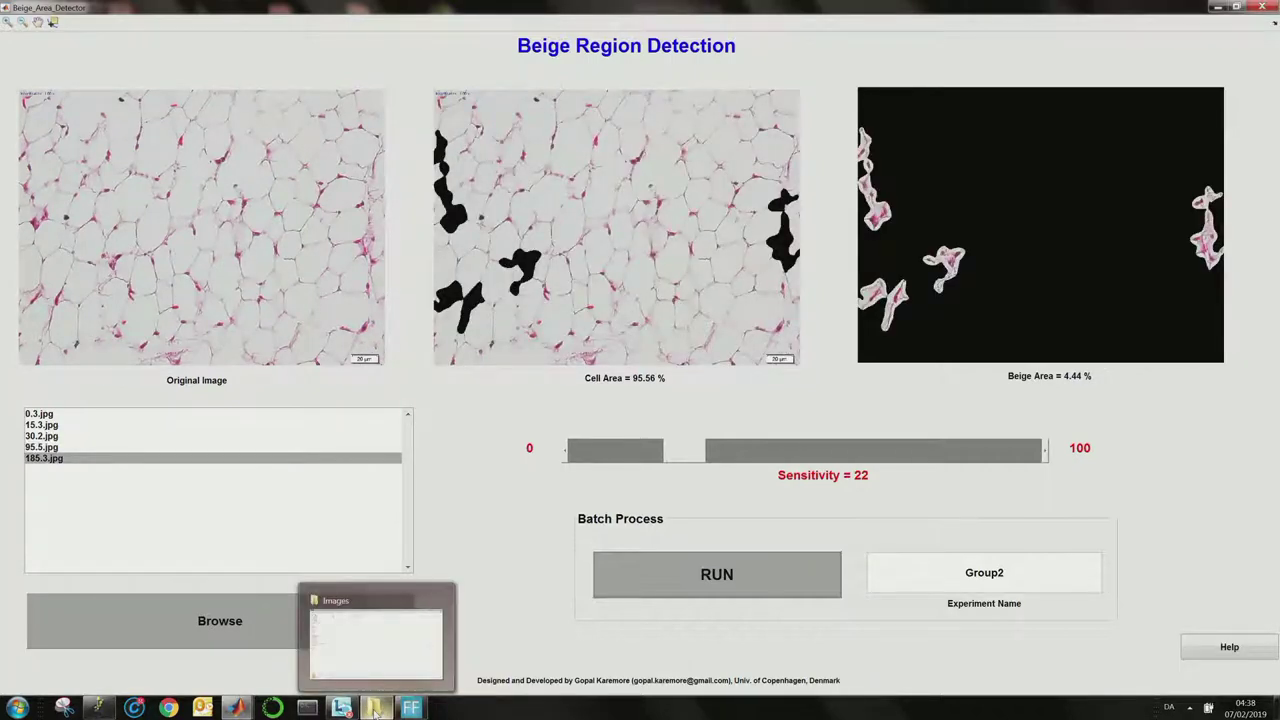
left_click(375, 708)
double_click(245, 98)
left_click(630, 100)
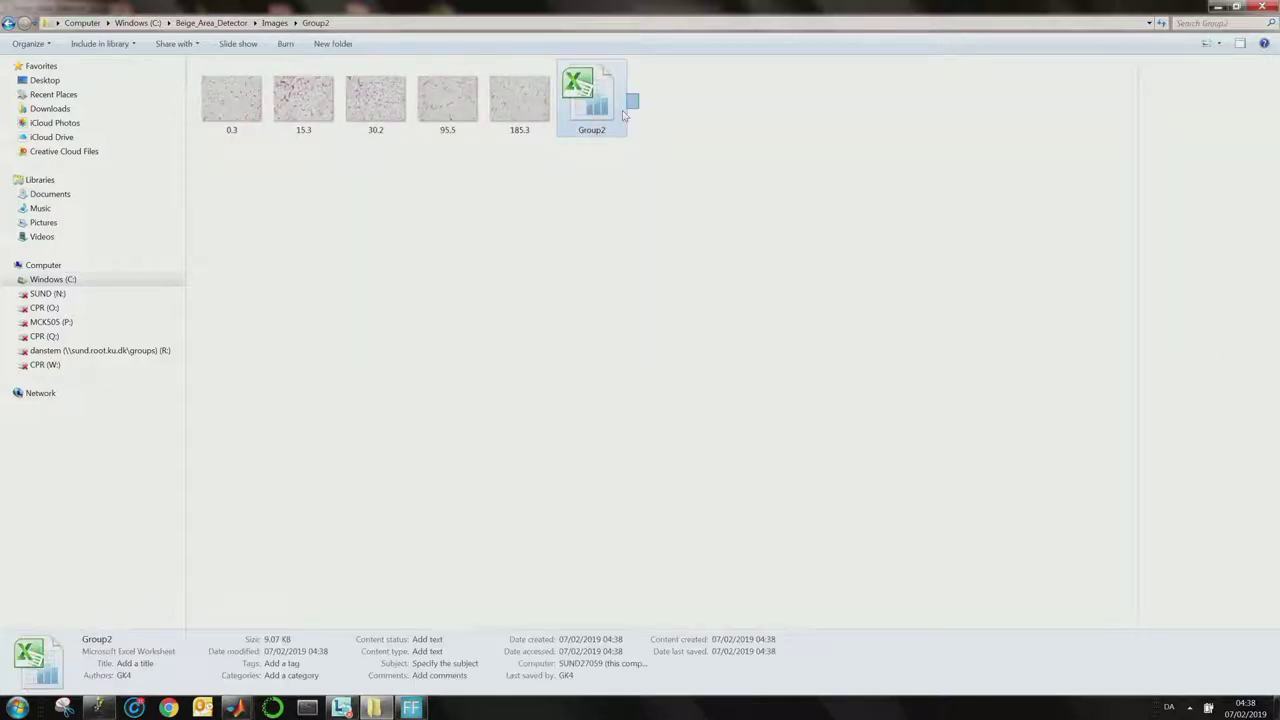
left_click(612, 205)
double_click(598, 108)
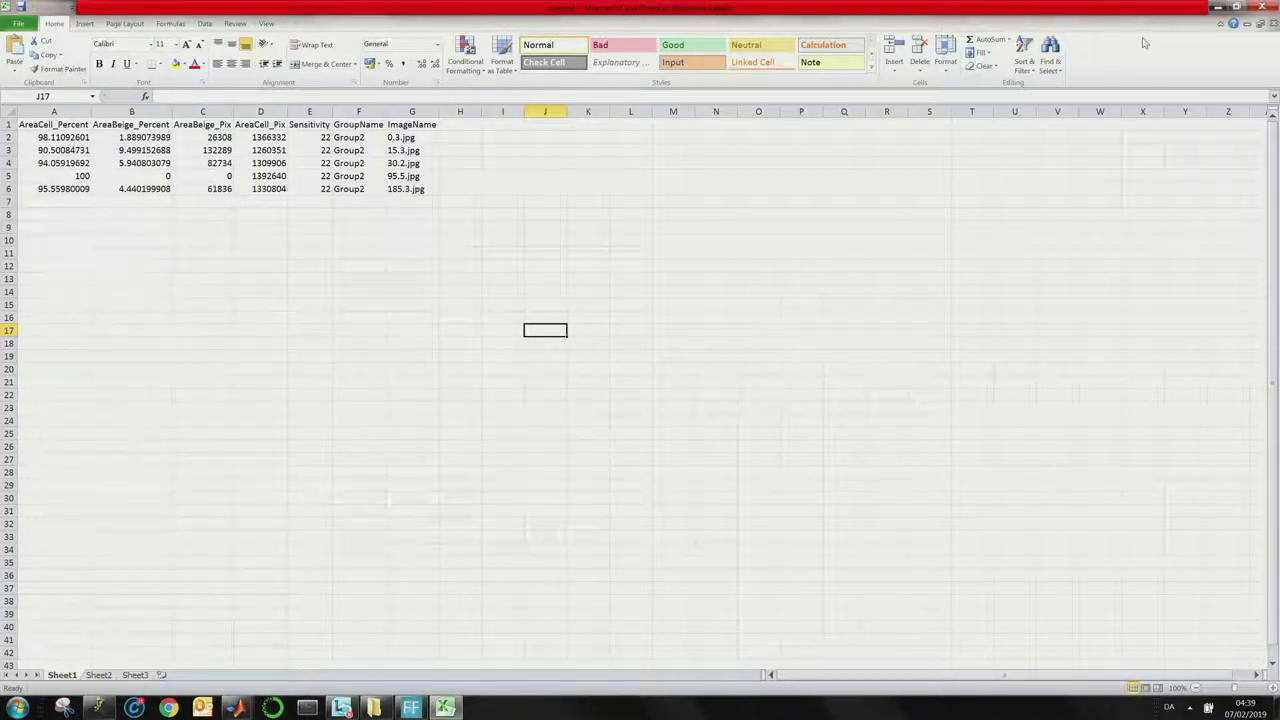
Close the Group2 workbook, go up to the Images folder and switch back to Beige_Area_Detector.
left_click(1261, 6)
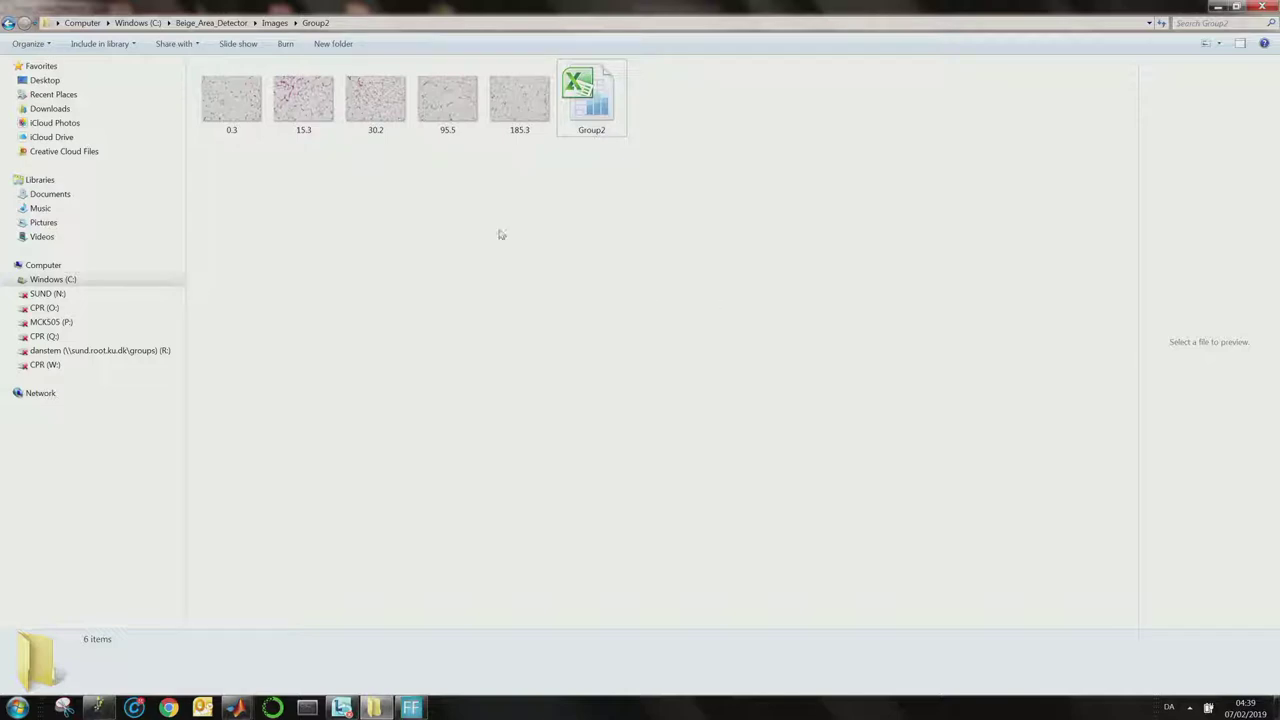
left_click(275, 22)
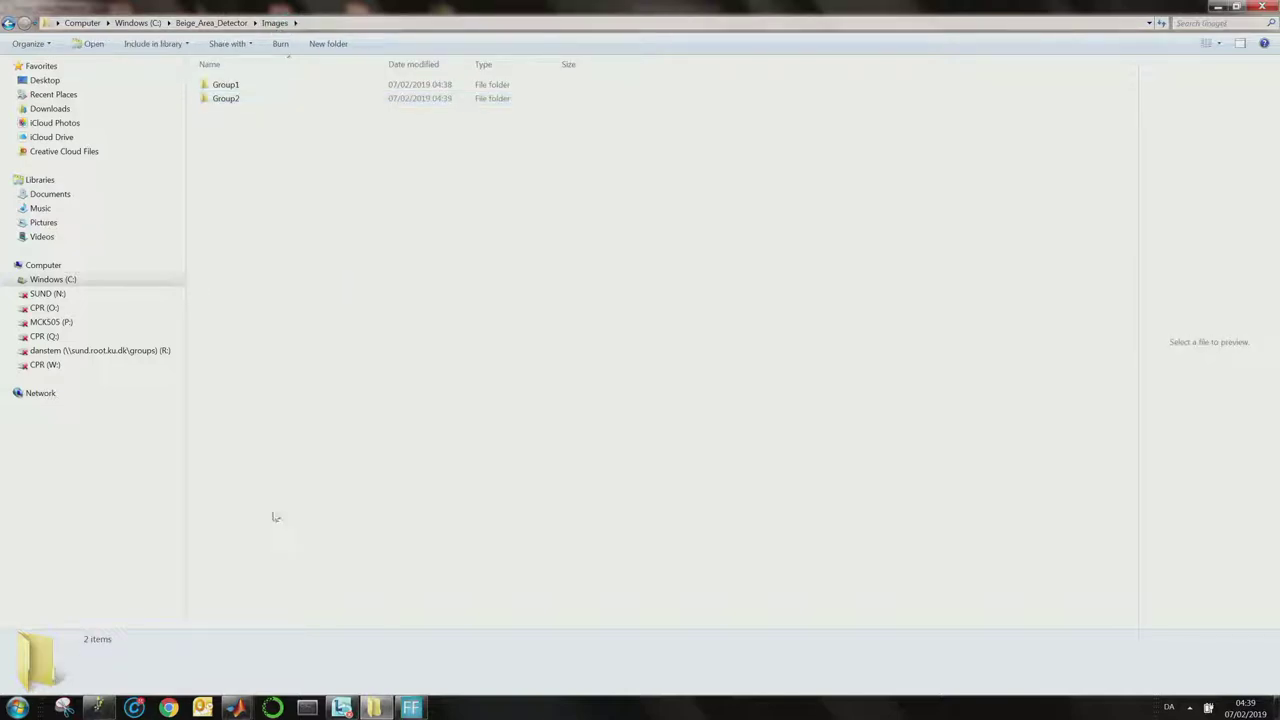
left_click(236, 708)
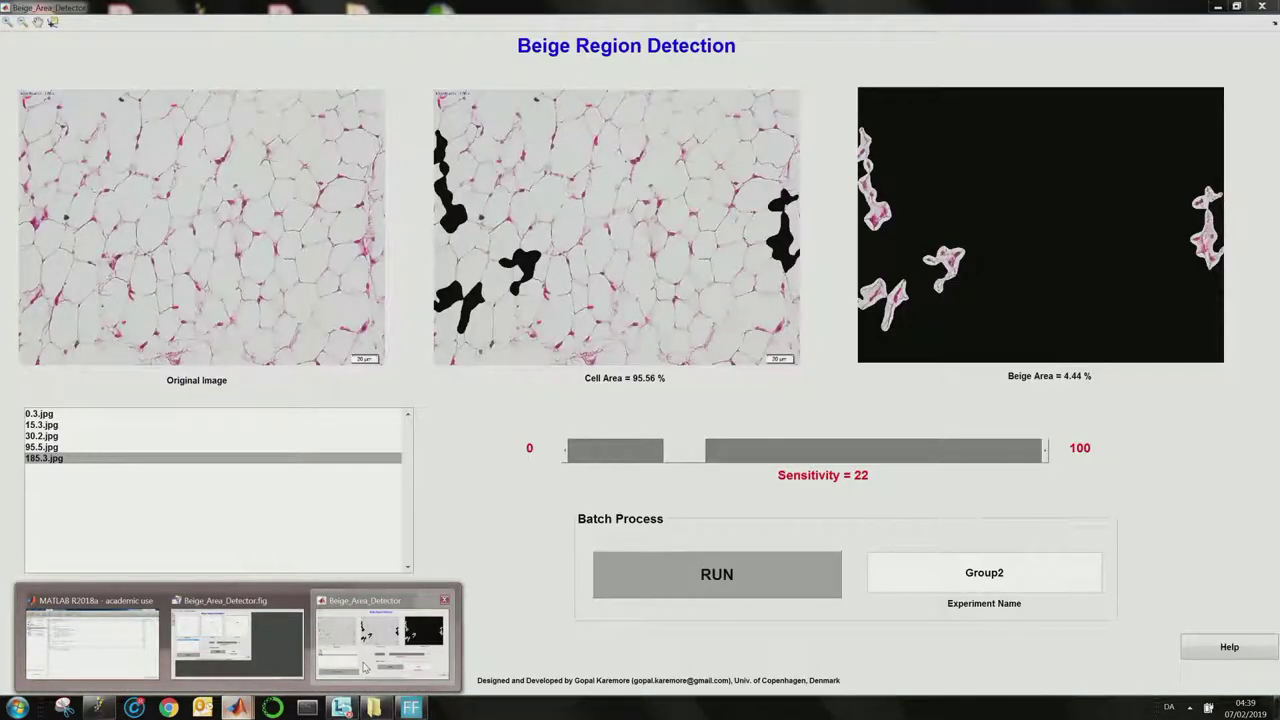
left_click(380, 640)
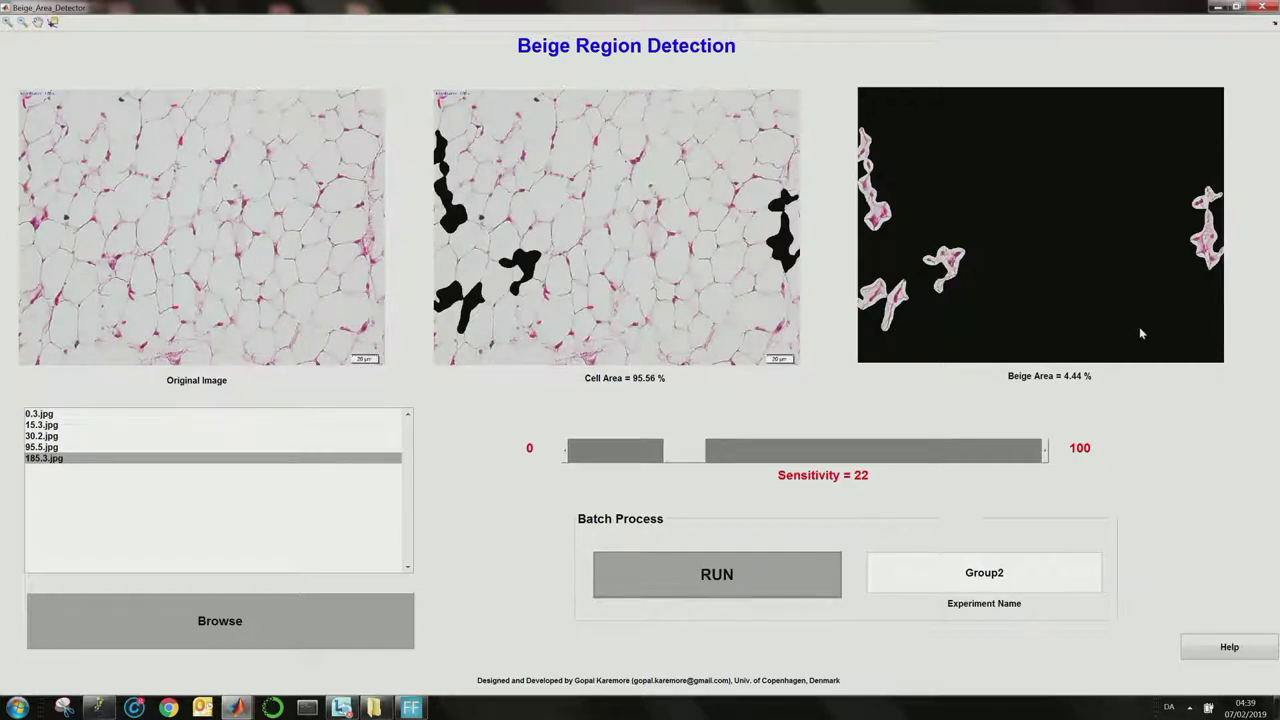
Load the five Group1 images into the detector and select 125.2.jpg in the image list.
left_click(278, 621)
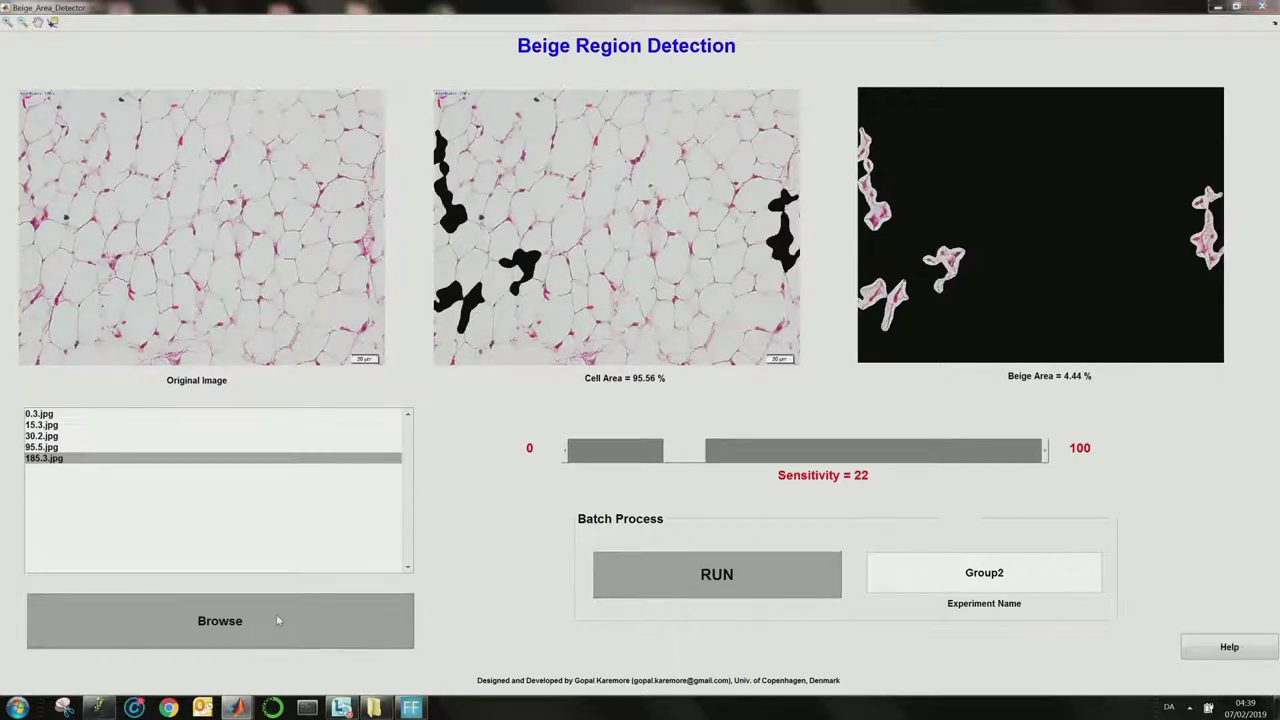
double_click(297, 229)
left_click_drag(303, 292, 652, 202)
left_click(559, 475)
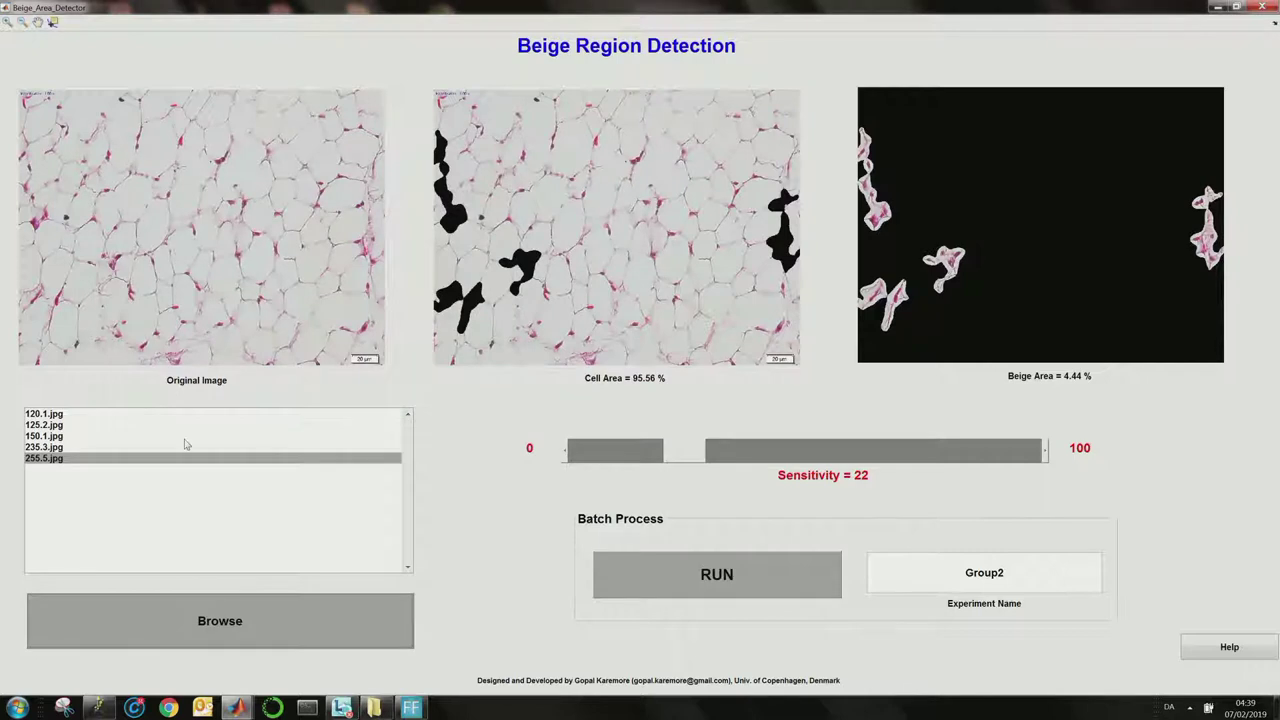
left_click(47, 428)
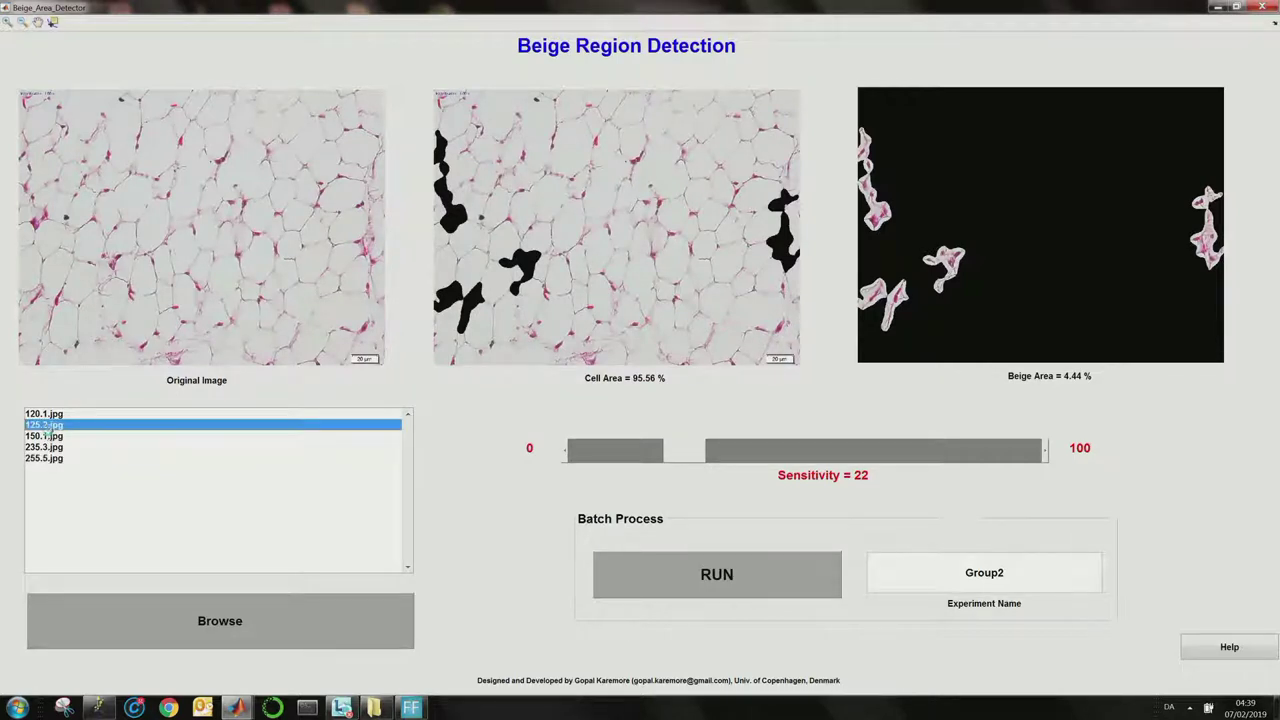
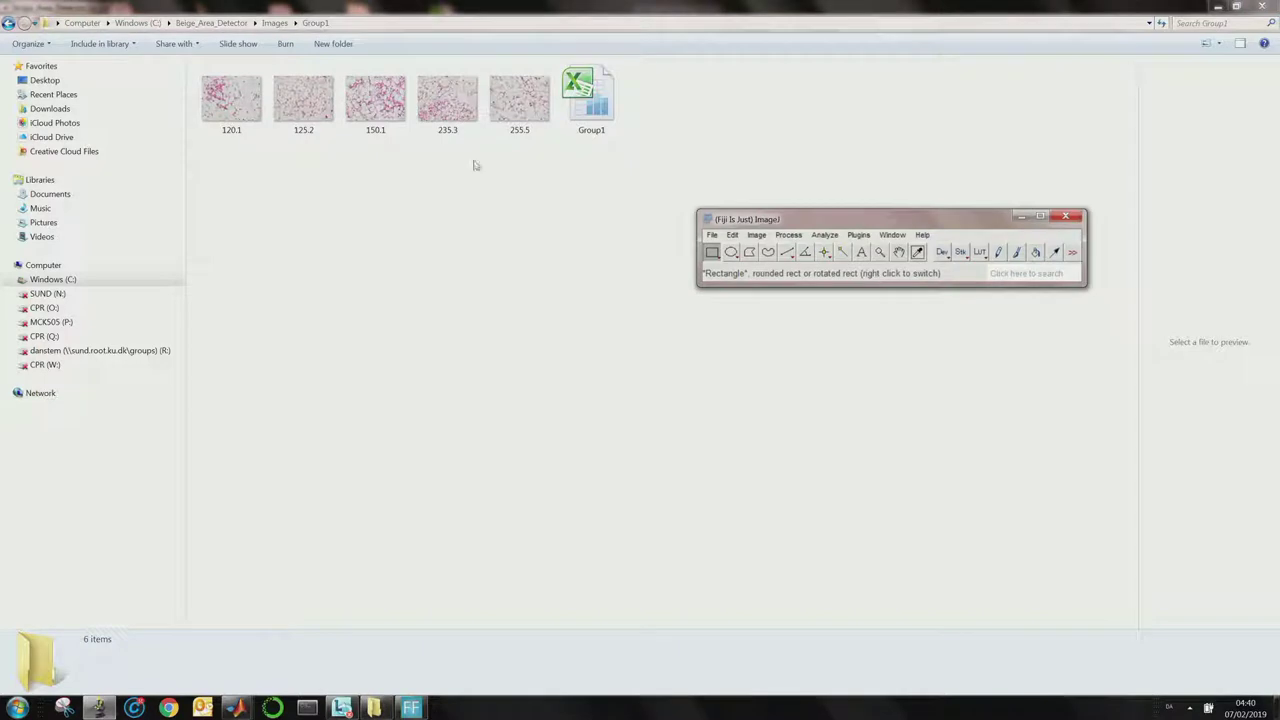
Open the 125.2 image from the Group1 folder in Fiji (ImageJ).
key("alt+f")
key("Return")
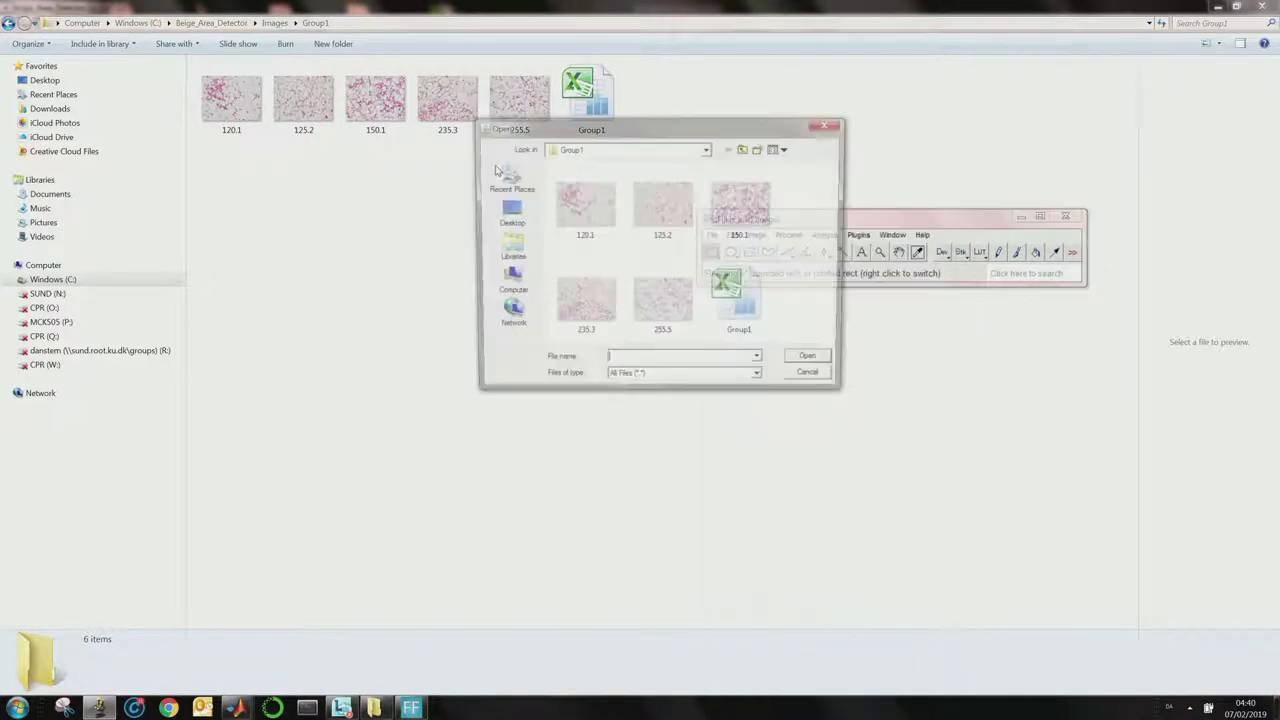
key("ctrl+v")
key("ctrl+a")
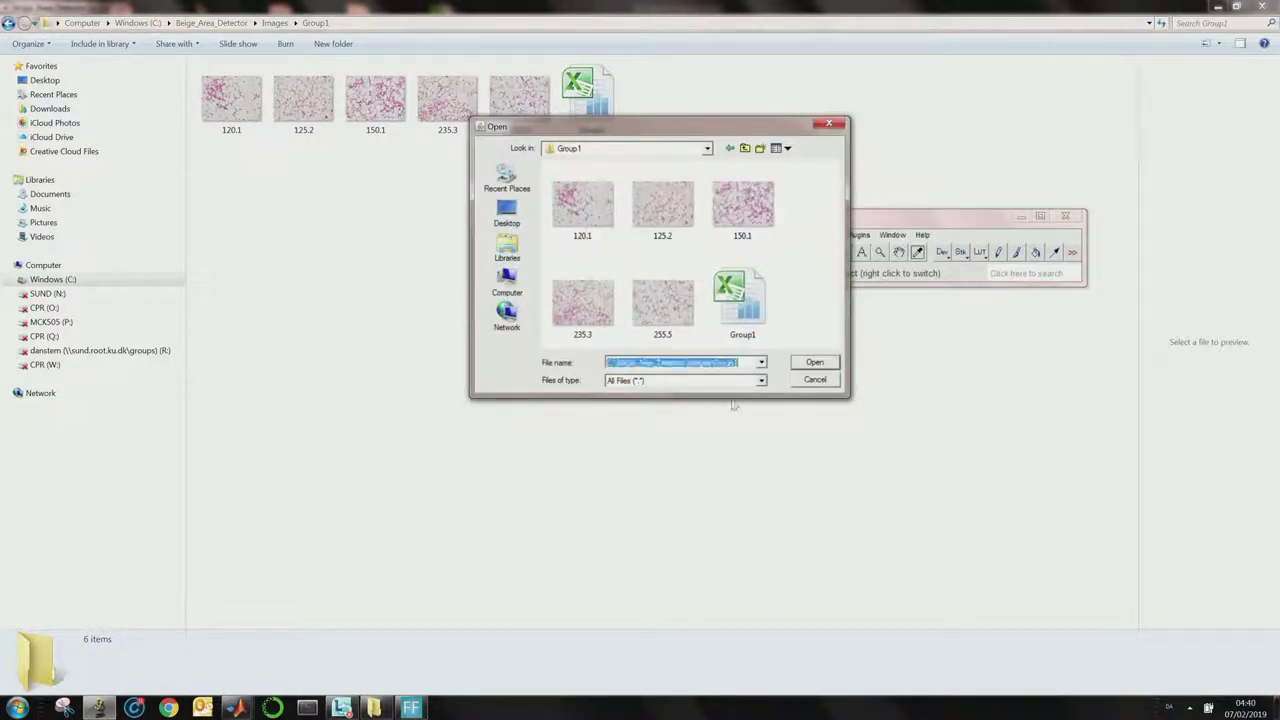
key("shift+Tab")
key("Right")
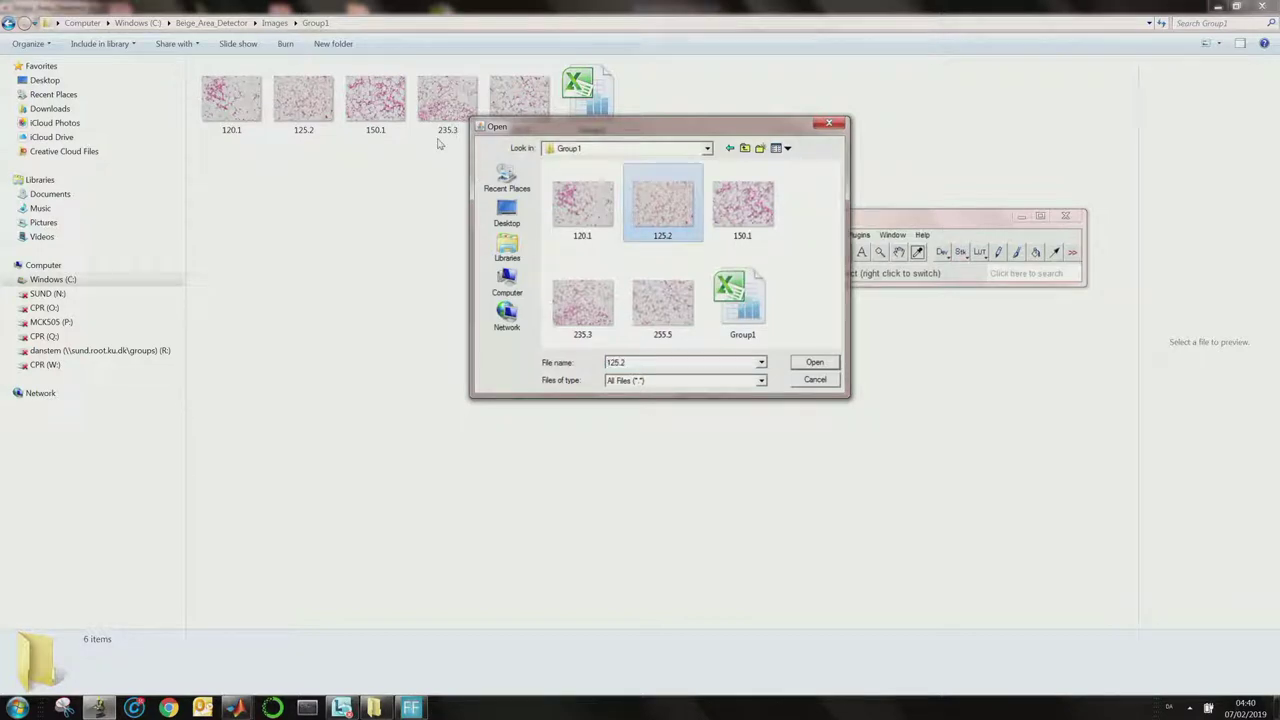
key("Return")
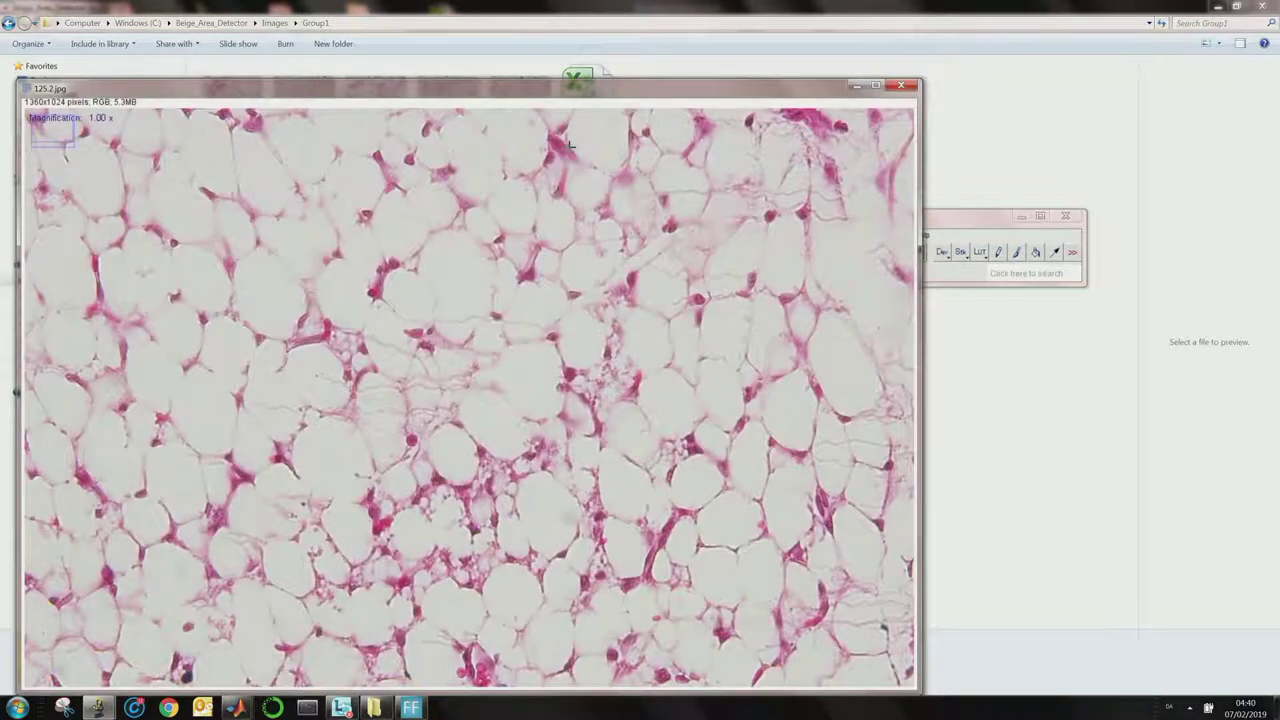
Display the 125.2 image at 75% and draw a rectangular selection around its 20 µm scale bar.
right_click(806, 230)
left_click(832, 360)
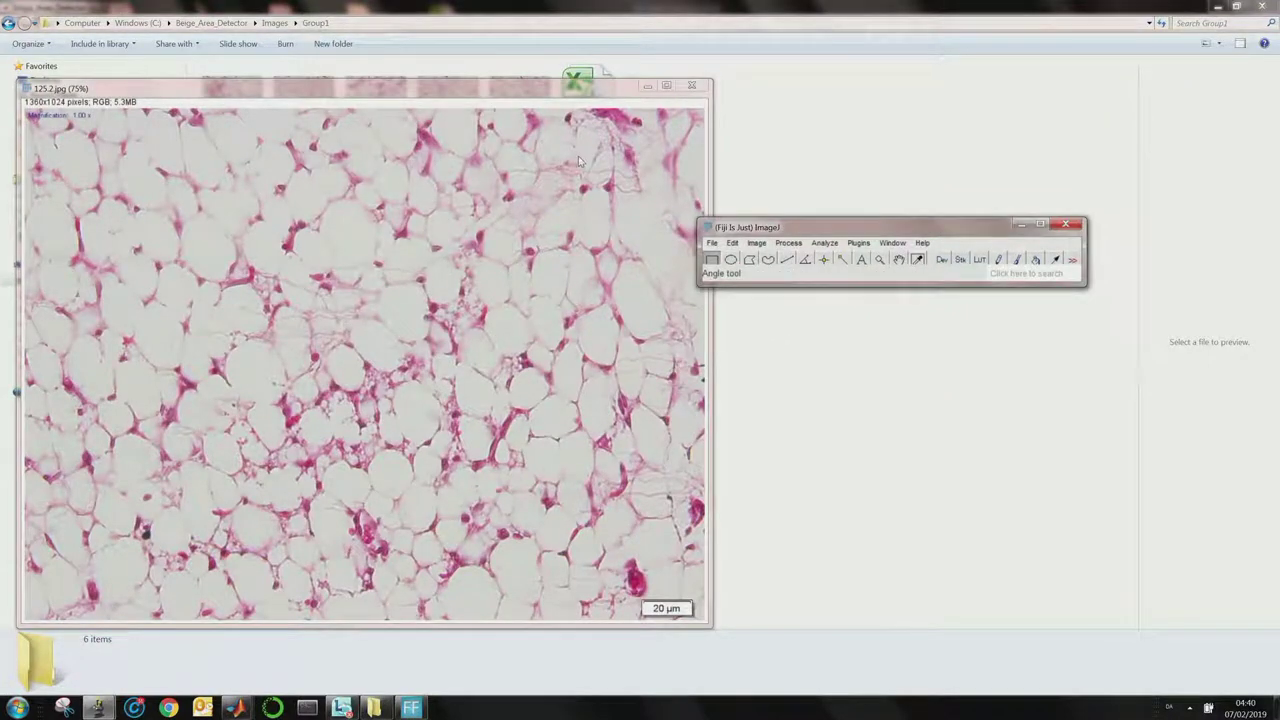
key("super+Up")
double_click(478, 9)
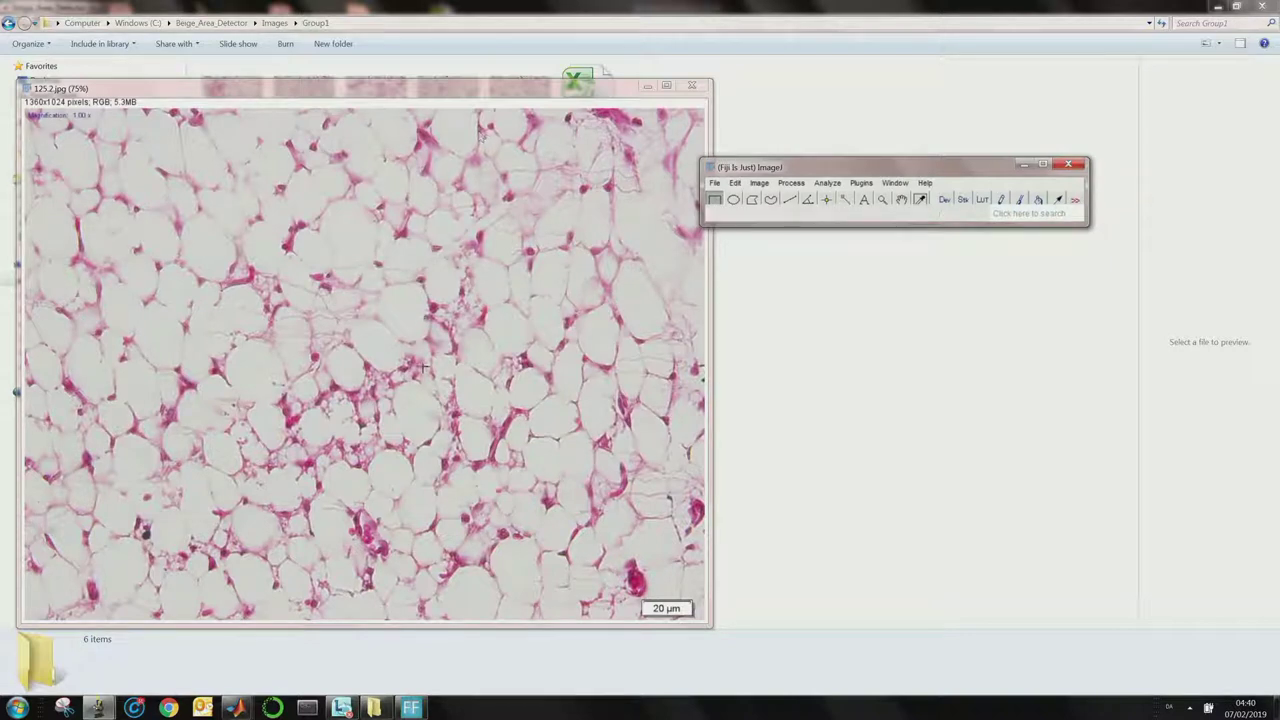
left_click(426, 396)
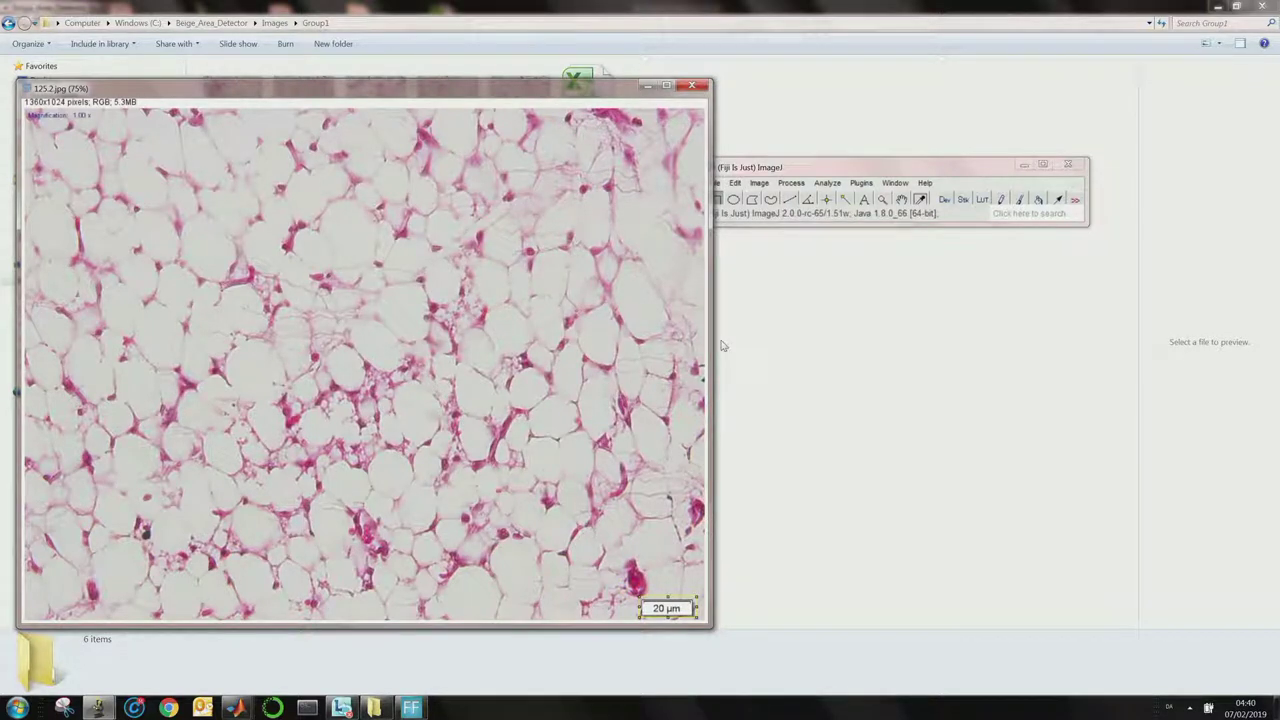
key("Return")
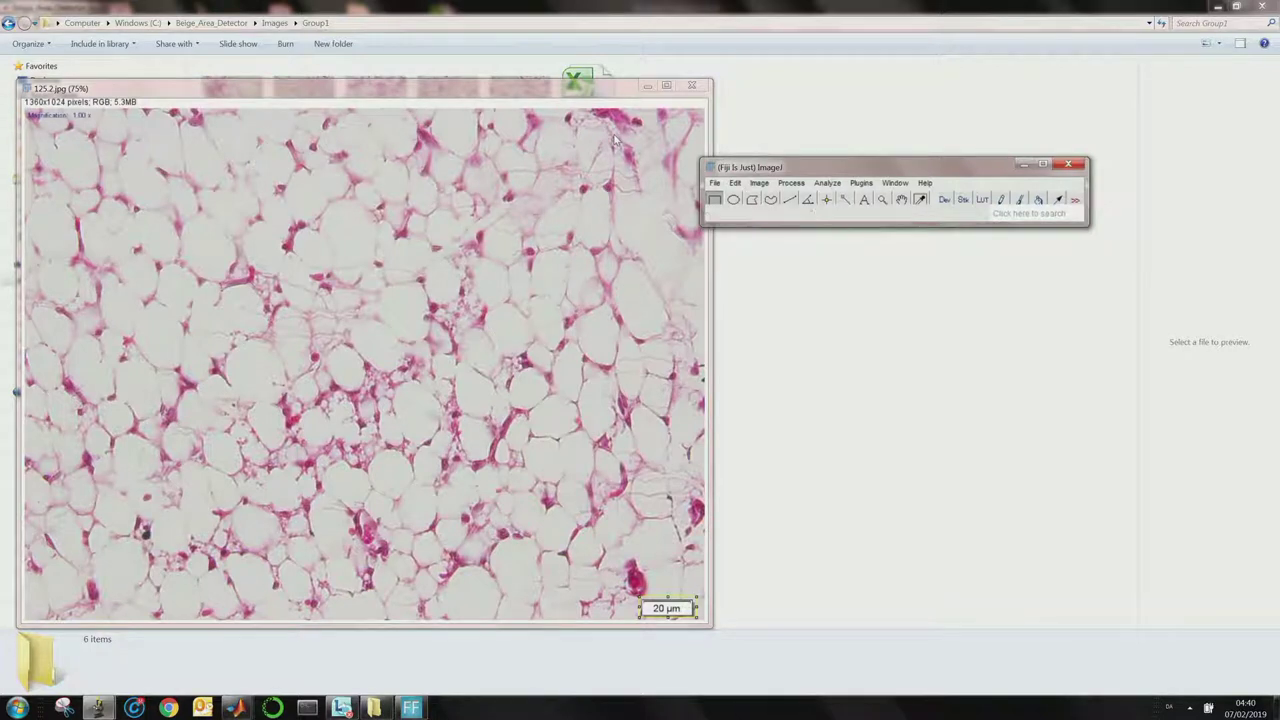
Set the foreground color to black and fill the selected scale bar area with it.
key("ctrl+shift+k")
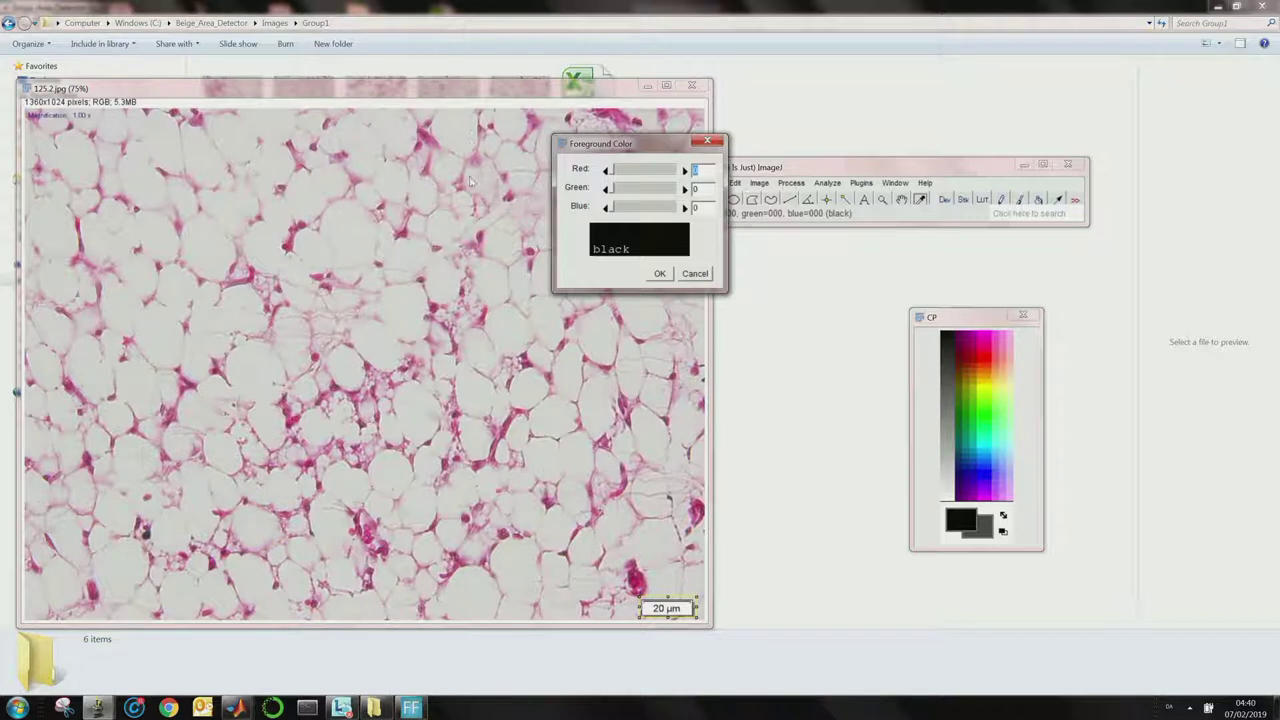
key("Return")
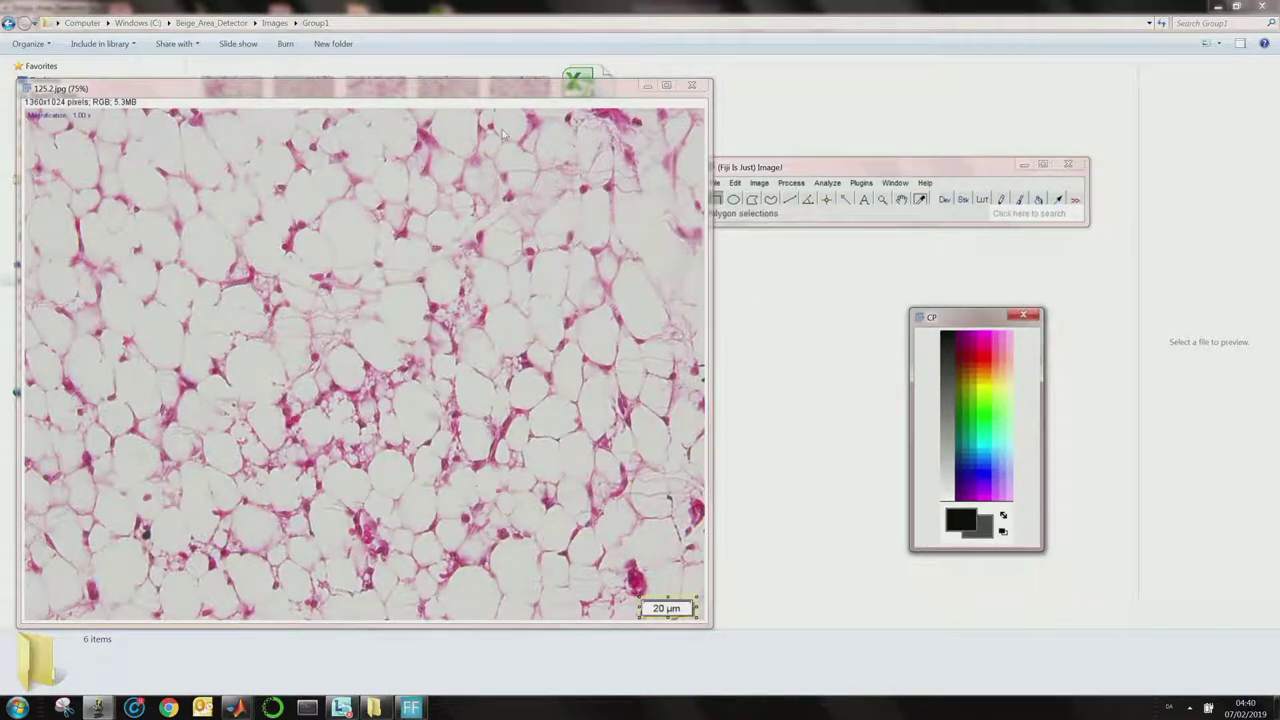
key("alt+e")
key("Down")
key("Down")
key("Down")
key("Down")
key("Down")
key("Down")
key("Down")
key("Down")
key("Down")
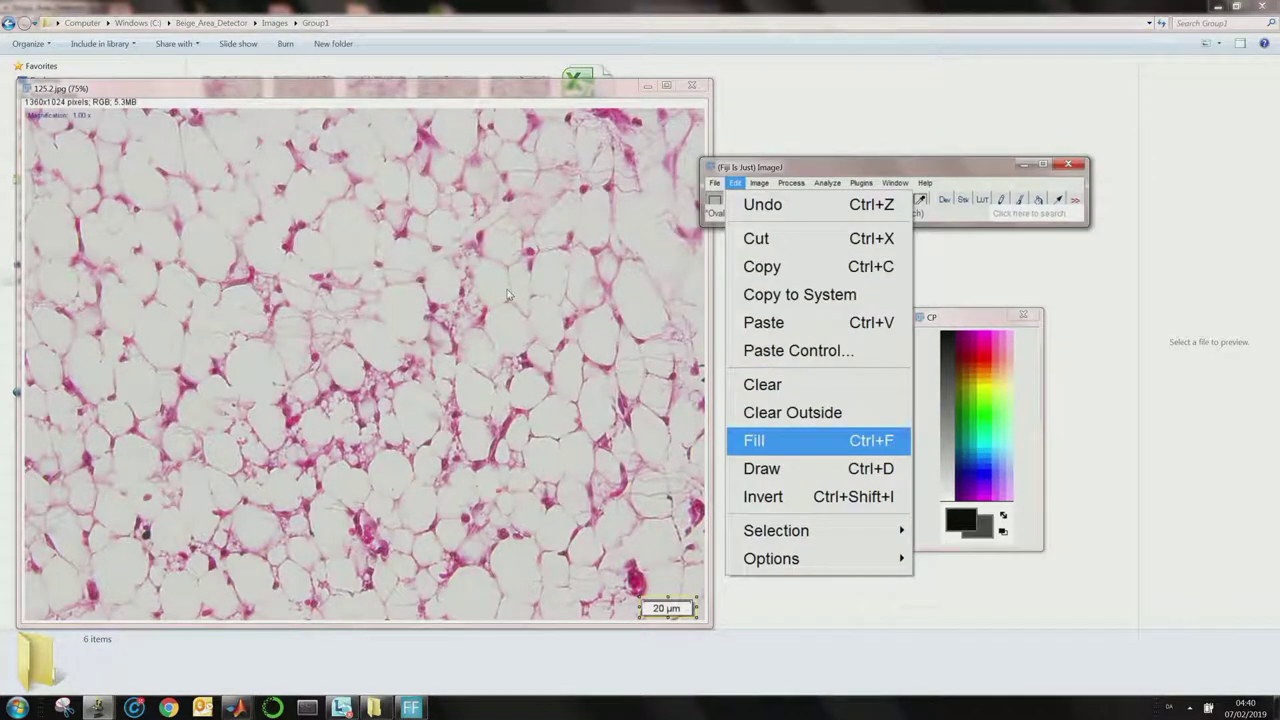
key("Return")
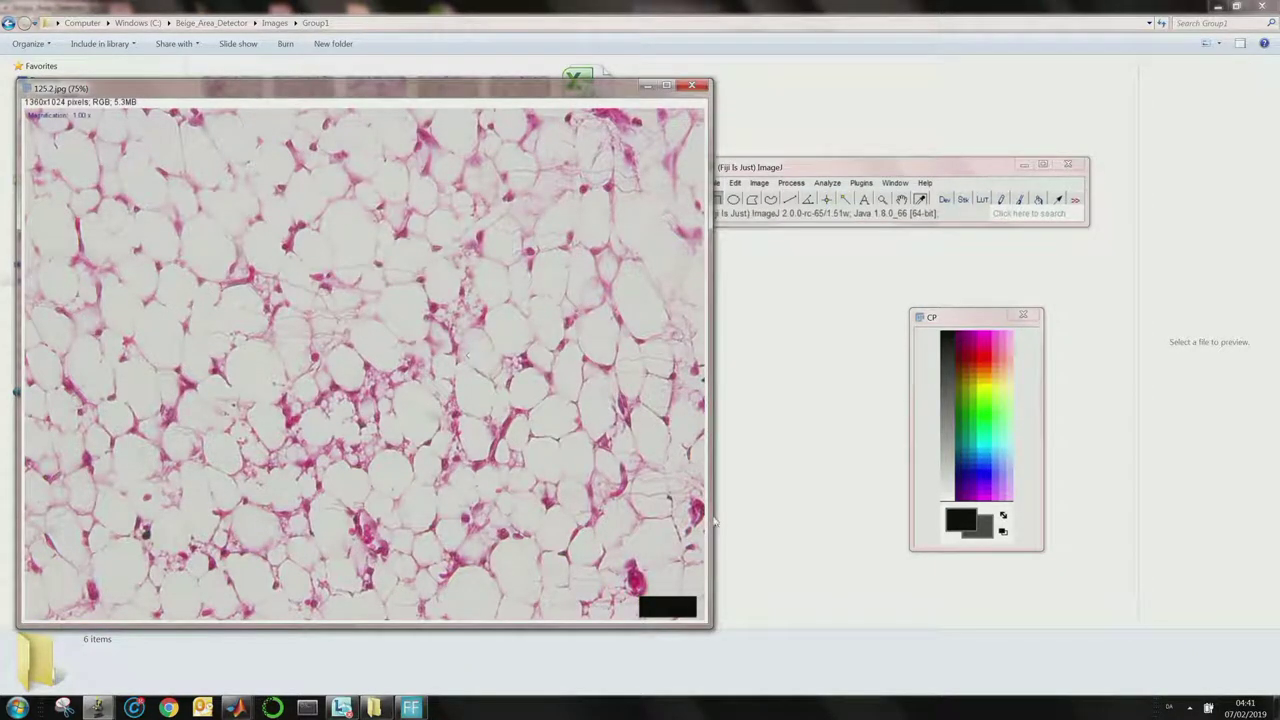
key("Return")
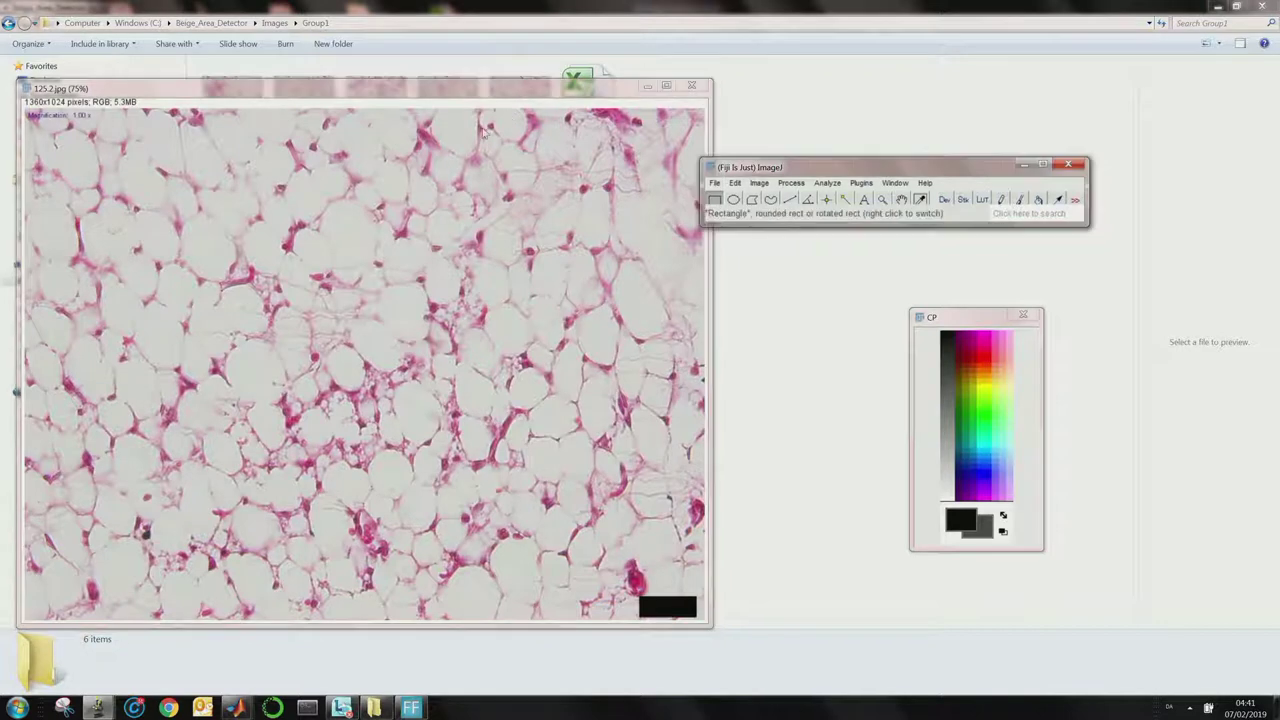
Examine the file formats offered by Save As for the edited 125.2 image, without saving it.
key("alt+f")
key("Down")
key("Down")
key("Down")
key("Down")
key("Down")
key("Down")
key("Down")
key("Down")
key("Down")
key("Right")
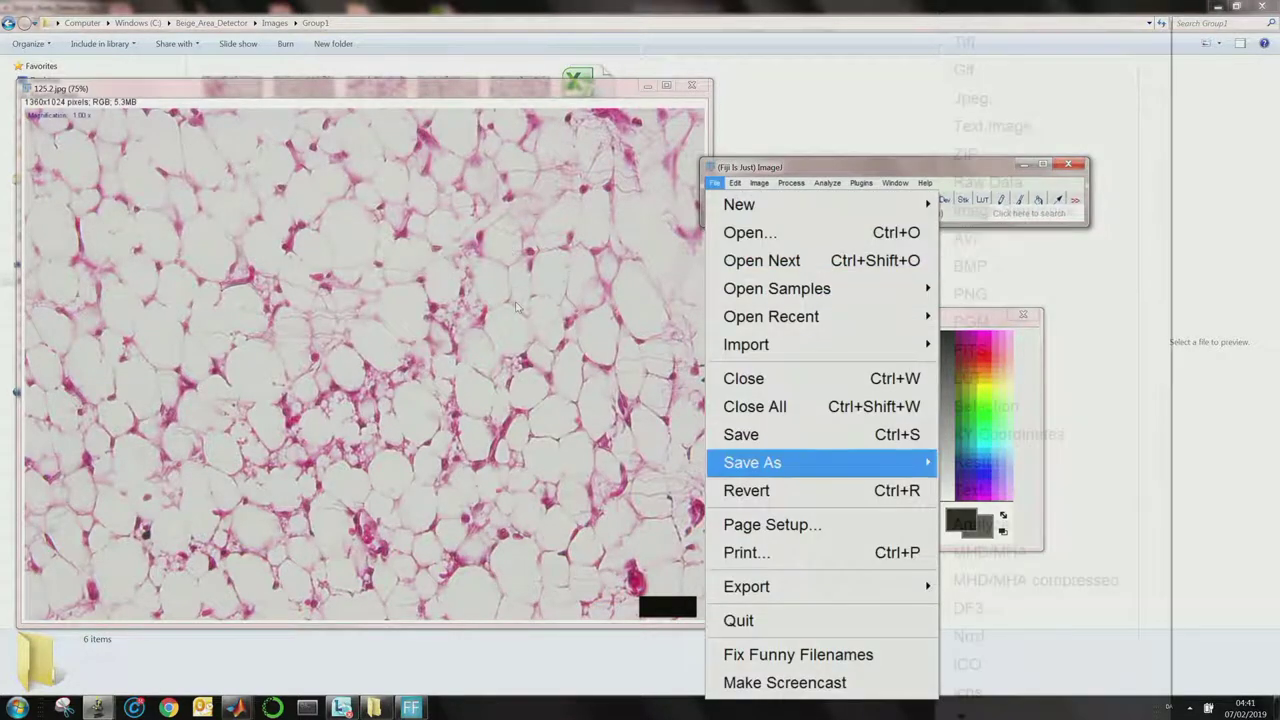
key("Up")
key("Up")
key("Up")
key("Up")
key("Up")
key("Up")
key("Up")
key("Up")
key("Up")
key("Up")
key("Up")
key("Up")
key("Up")
key("Up")
key("Up")
key("Up")
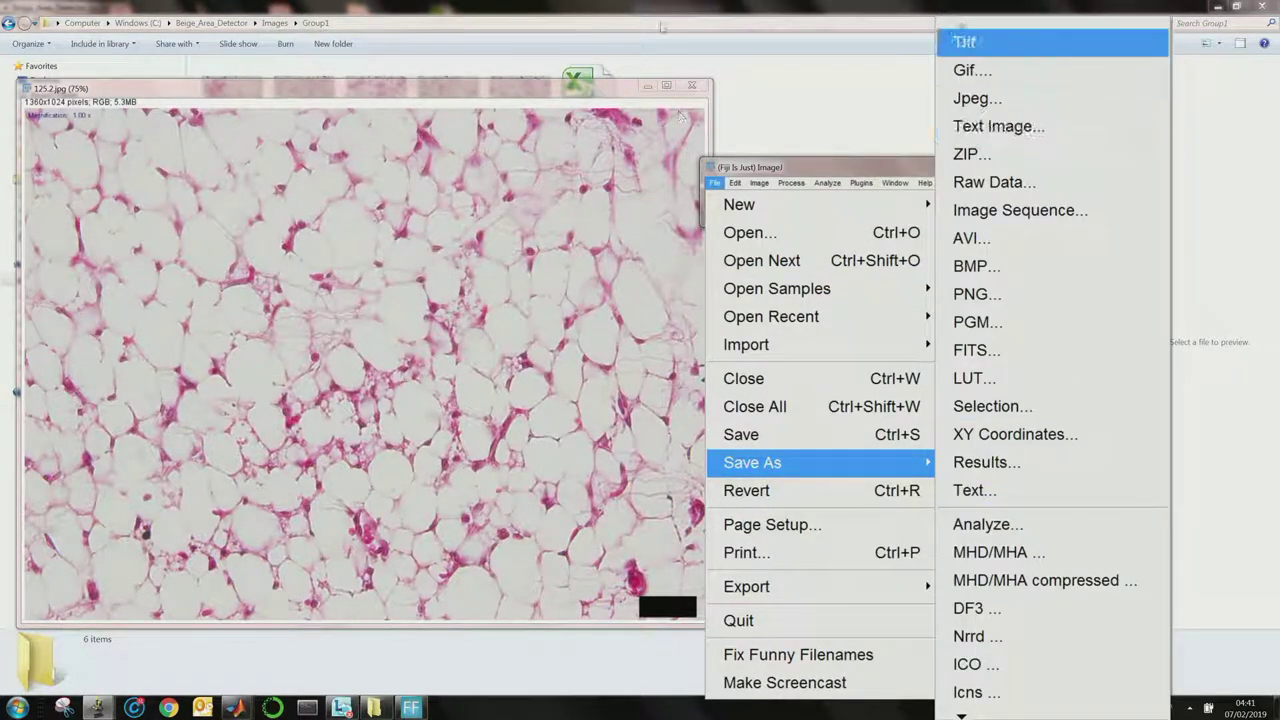
key("alt+p")
key("Escape")
key("ctrl+shift+k")
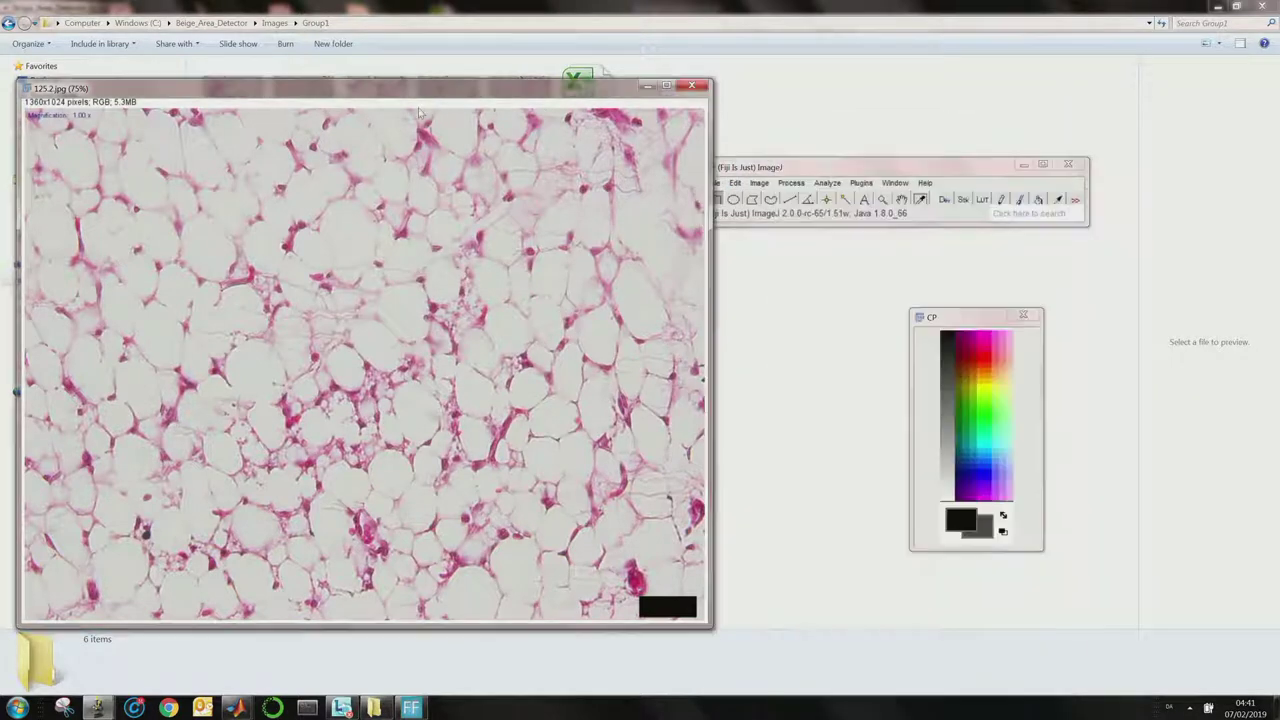
Switch to Beige_Area_Detector, zoom into the central beige region of the 125.2 image, and zoom back out.
mouse_move(236, 708)
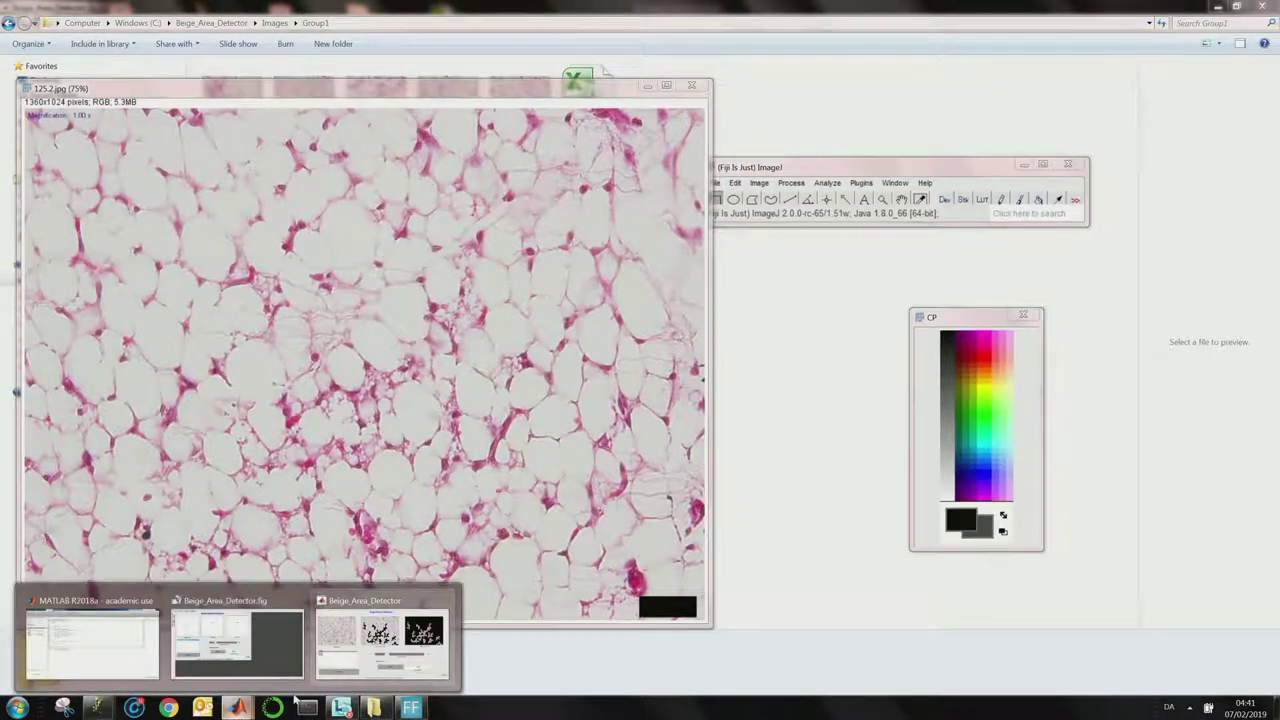
left_click(381, 673)
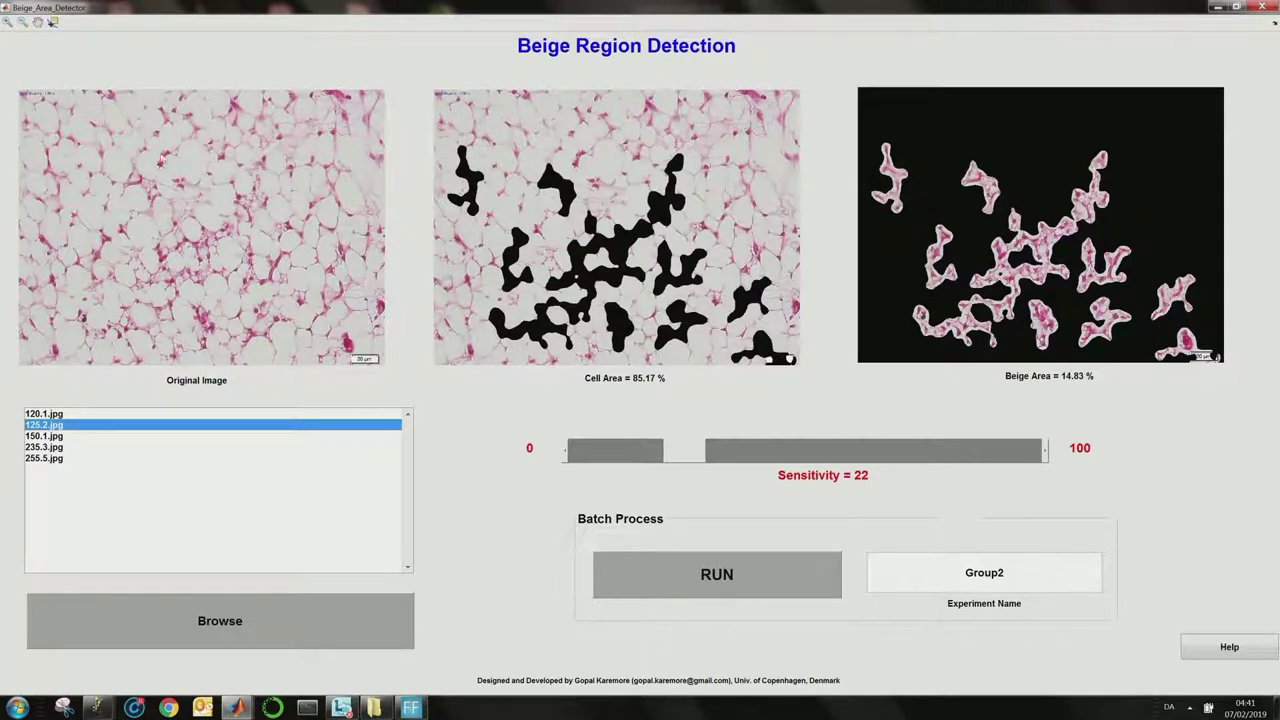
left_click(8, 21)
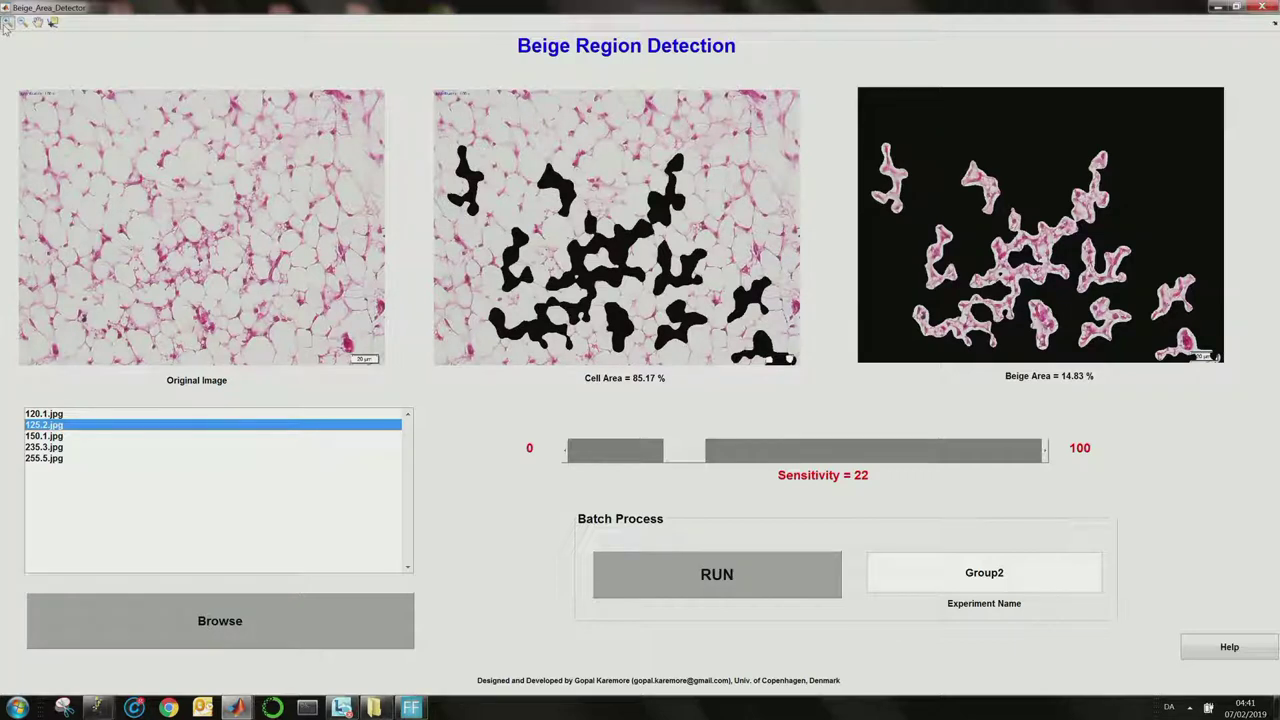
left_click(121, 158)
left_click_drag(121, 158, 312, 305)
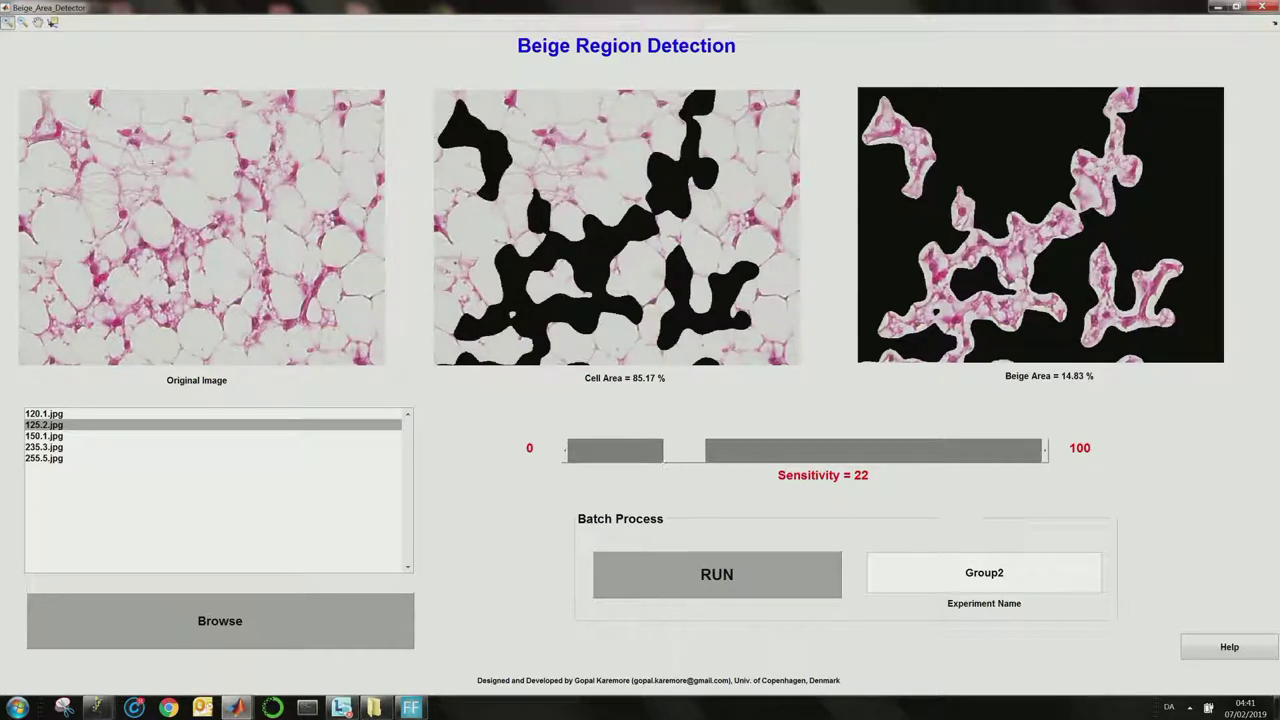
left_click(21, 21)
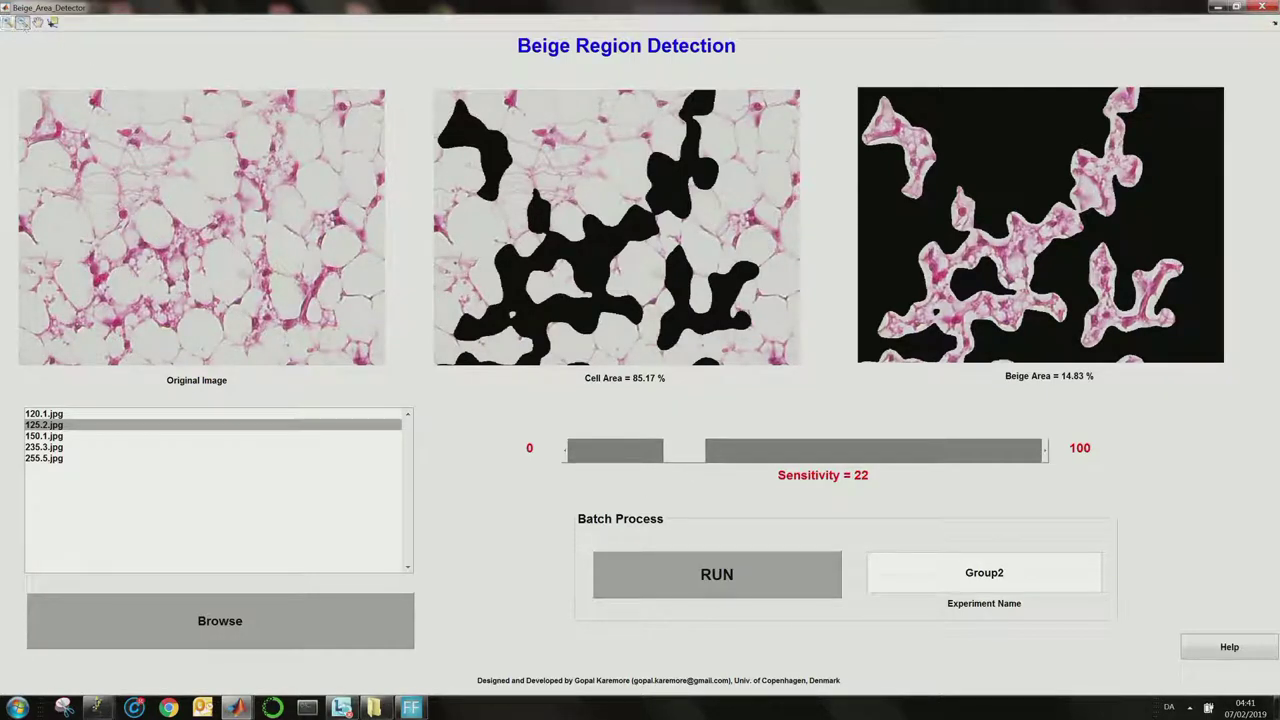
double_click(86, 144)
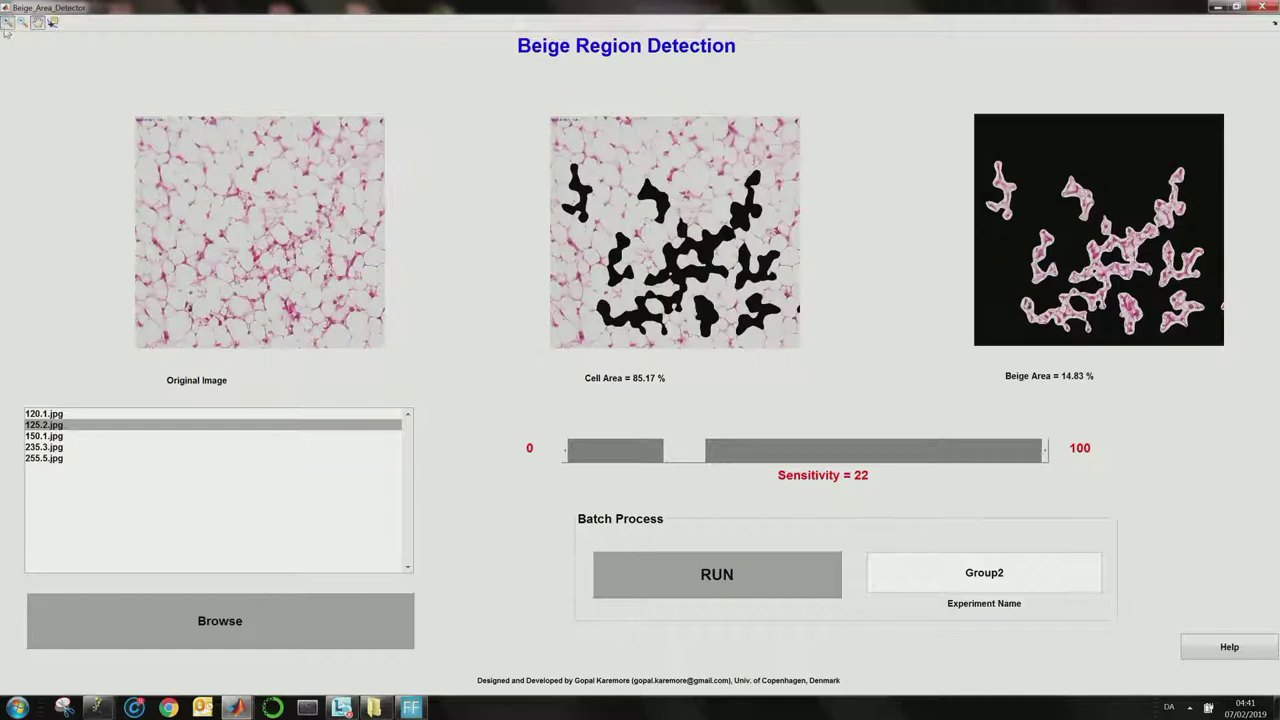
Enlarge the tissue of the 125.2 image closely and pan across it to inspect the neighbouring beige regions.
left_click(274, 220)
left_click(37, 21)
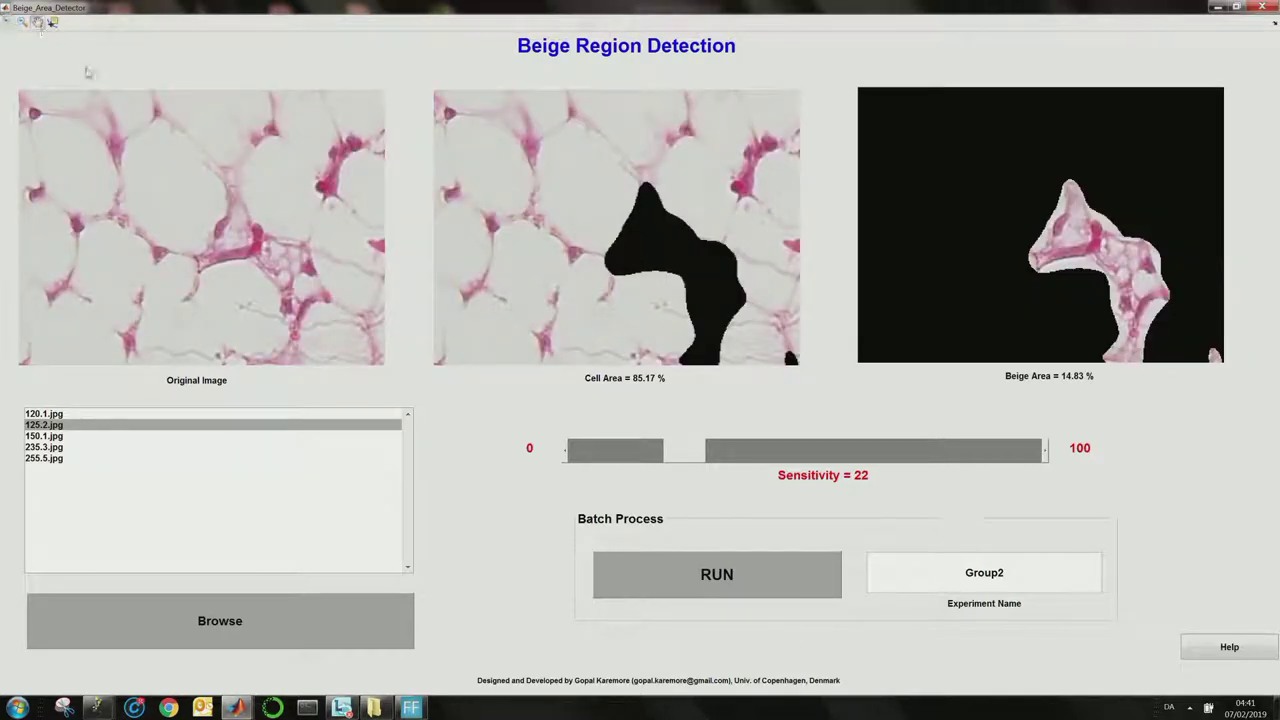
left_click_drag(78, 156, 20, 125)
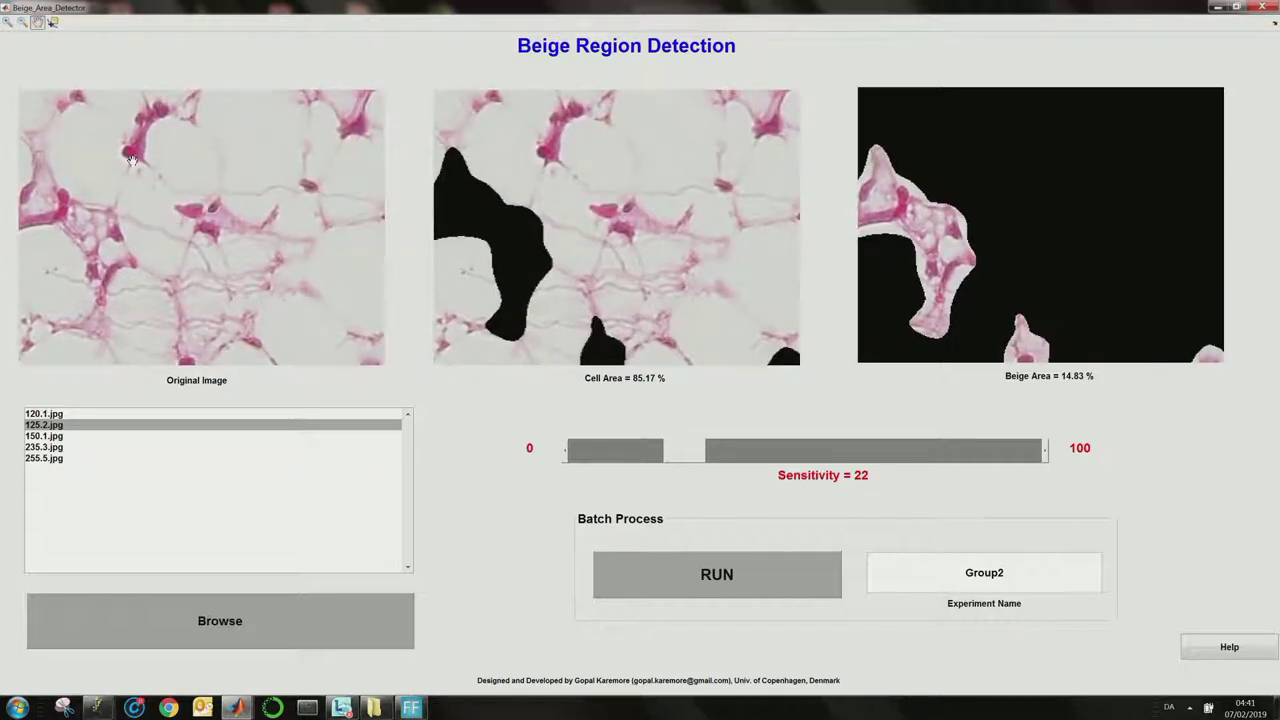
left_click_drag(131, 160, 99, 140)
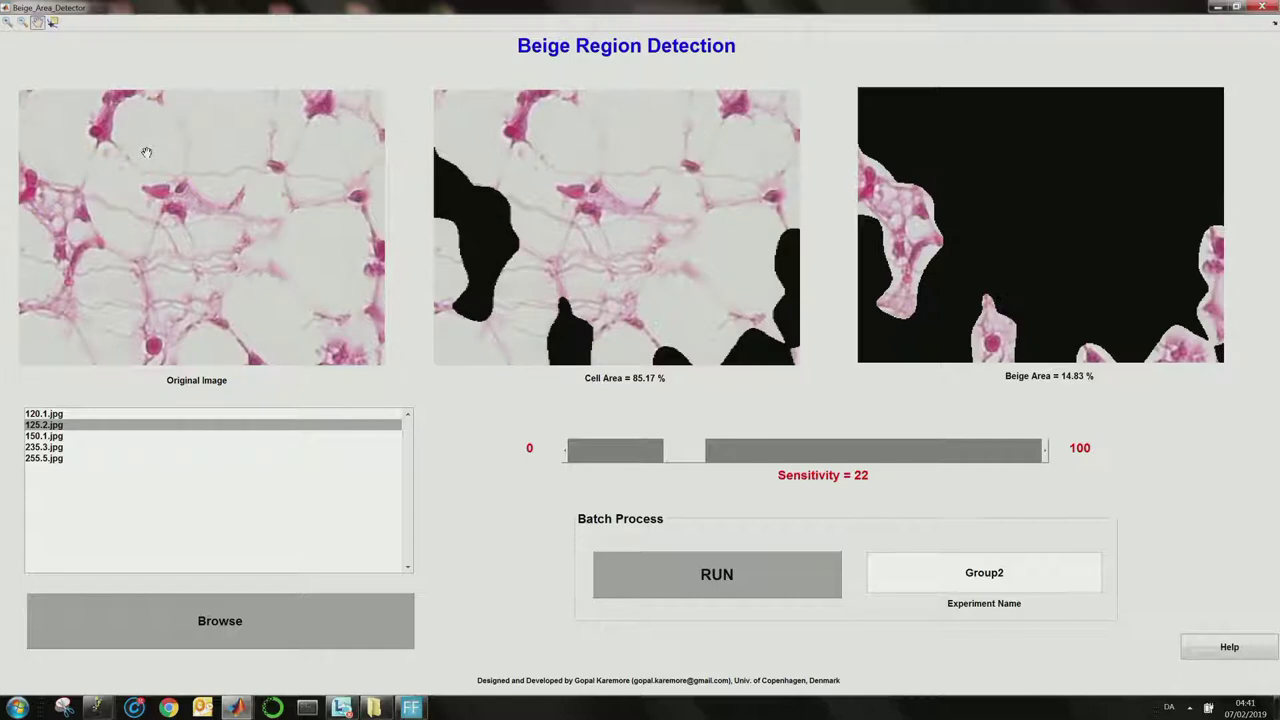
Reset the three linked image views to their original full extent and turn off panning.
right_click(146, 152)
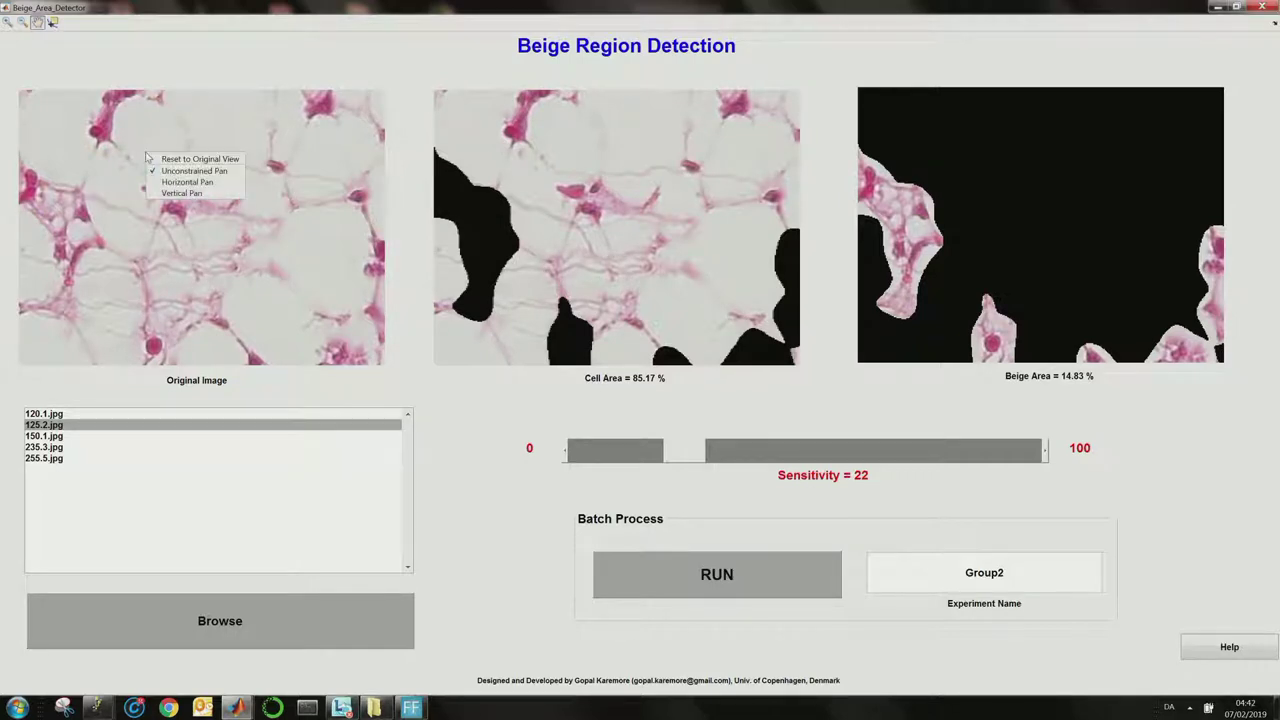
left_click(159, 168)
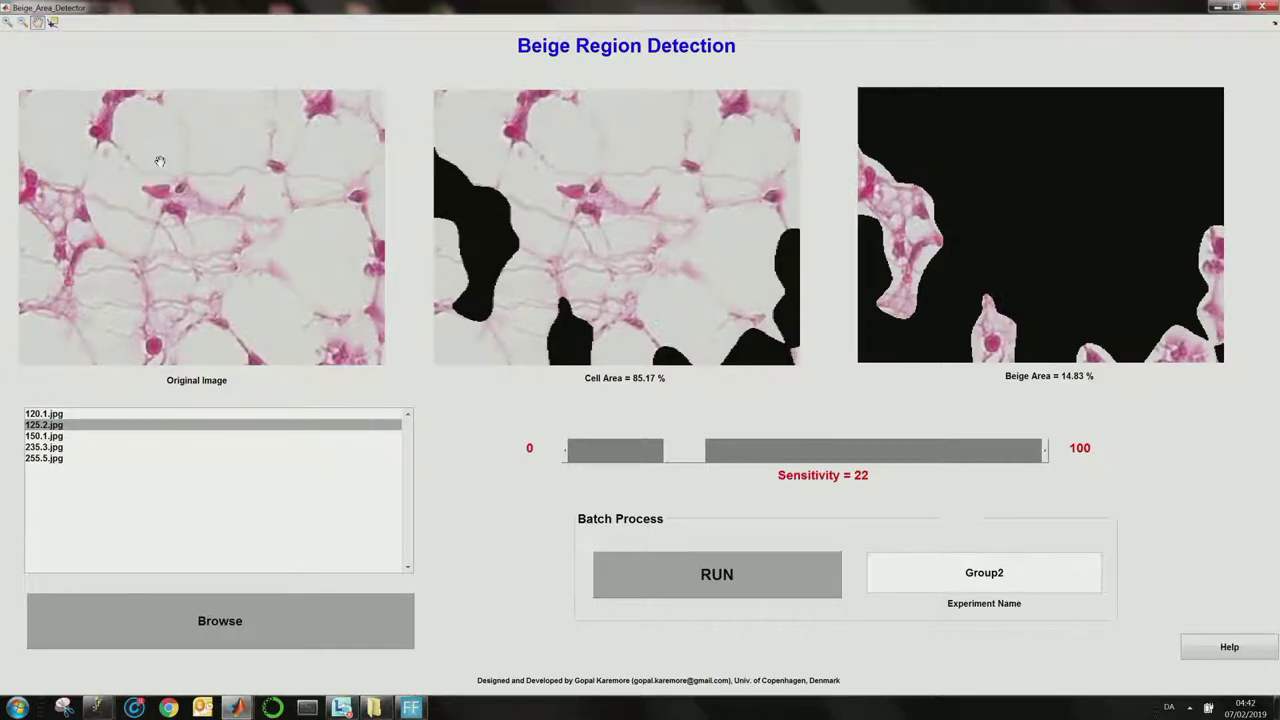
double_click(159, 161)
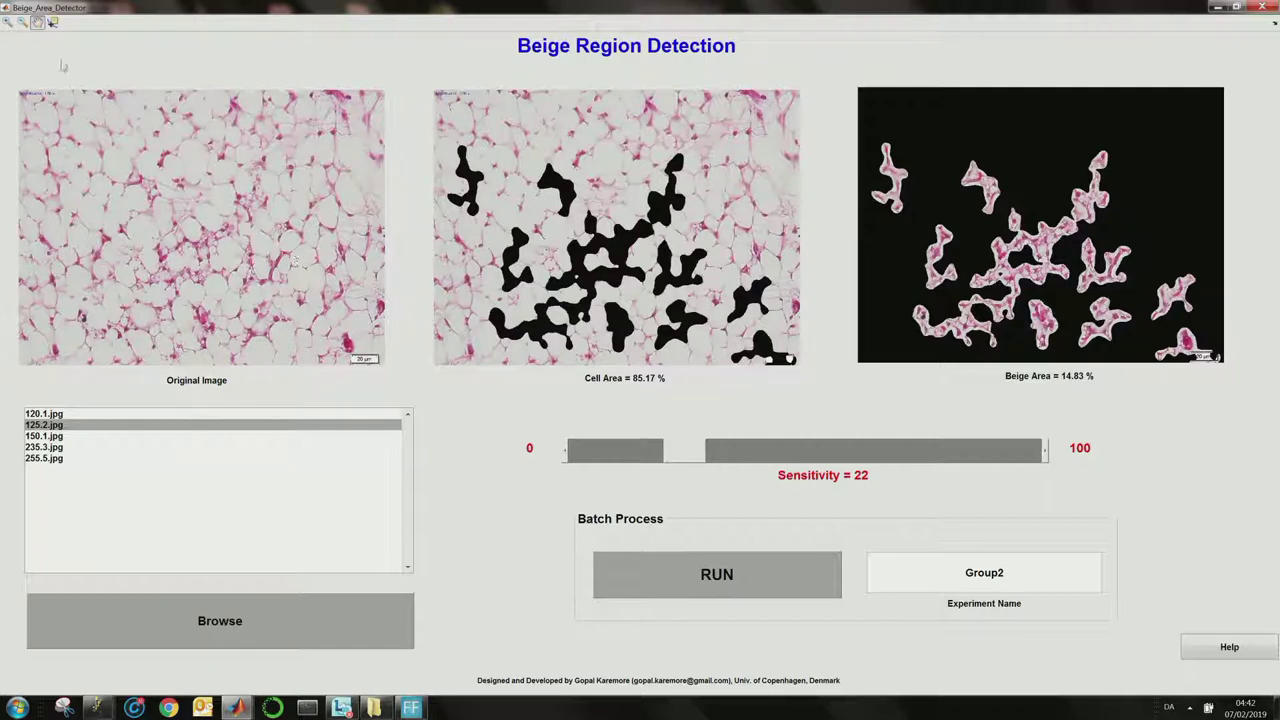
left_click(37, 23)
Display the detector's help link to the webinar and select its YouTube URL.
left_click(1215, 650)
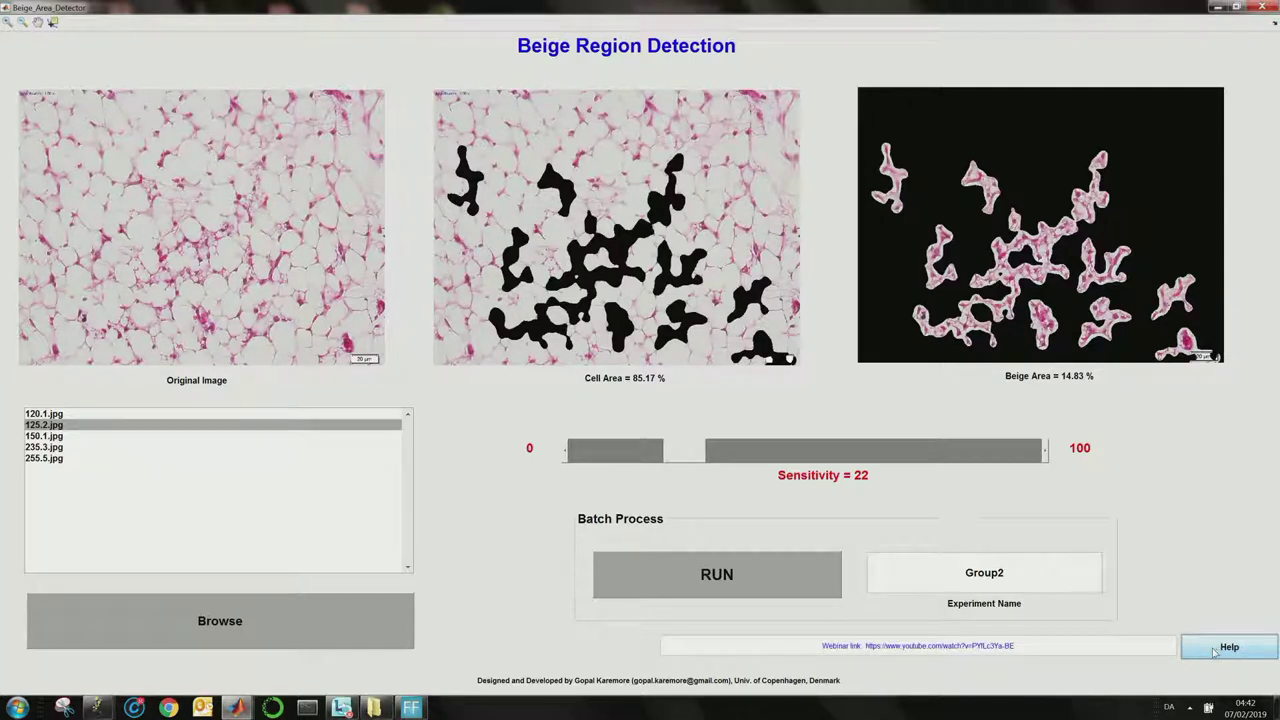
left_click_drag(864, 647, 1020, 648)
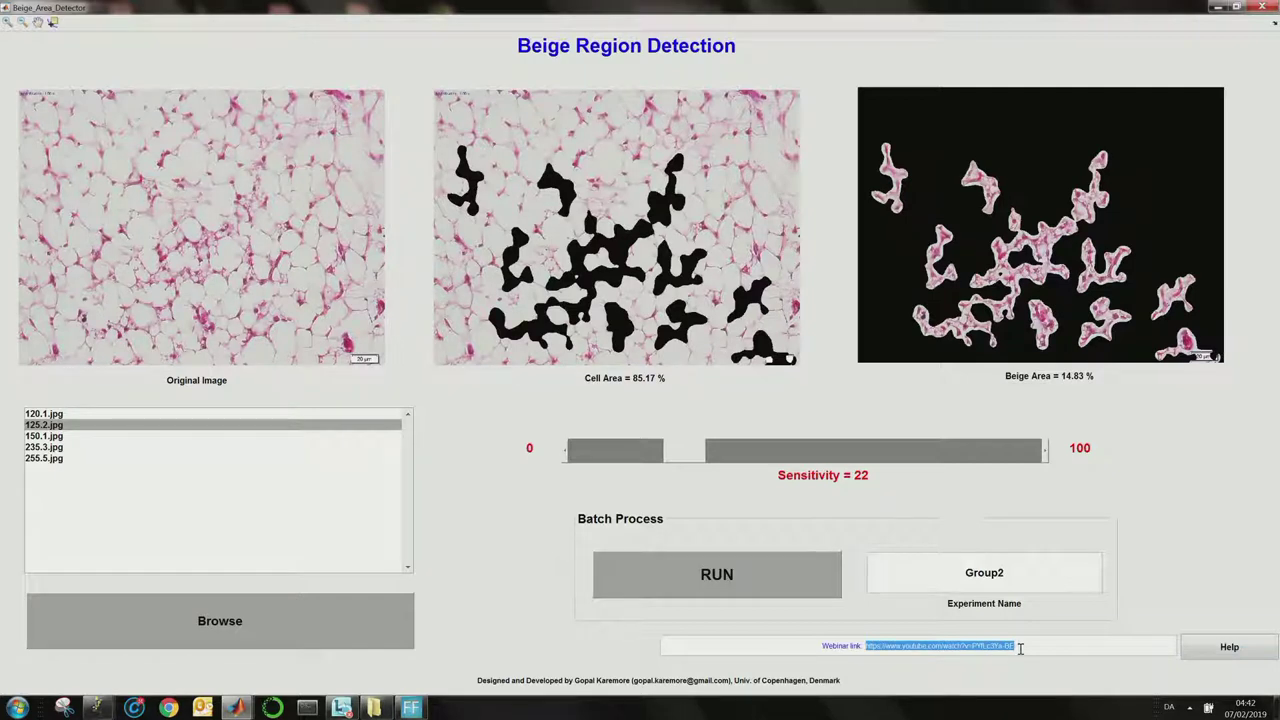